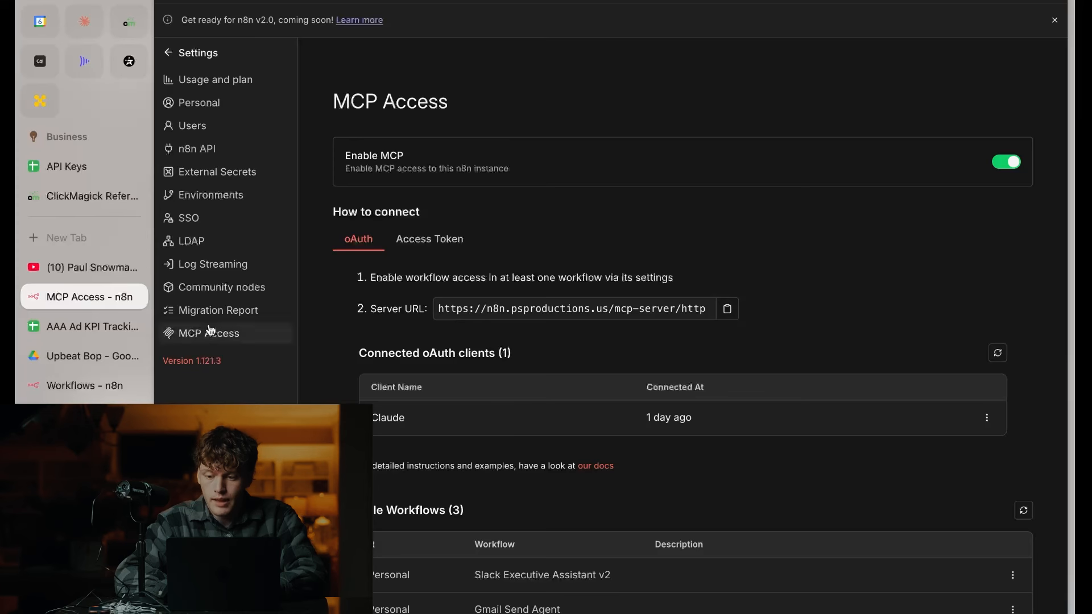
Step: Switch to Claude, review the n8n connector's details in the connector directory and compare them with n8n's MCP Access settings
left_click(84, 22)
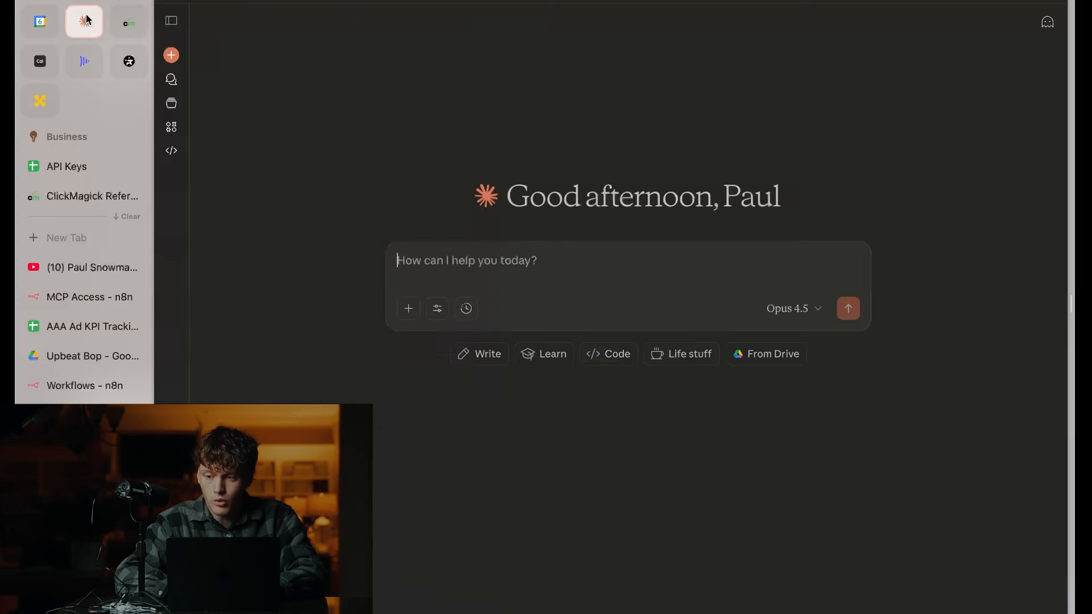
left_click(440, 309)
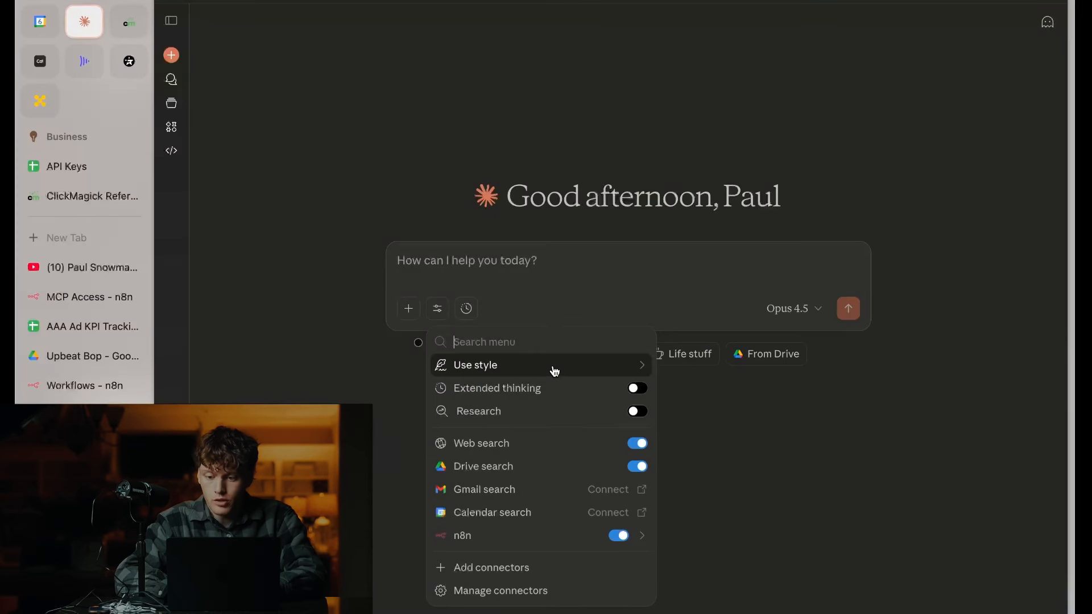
left_click(503, 571)
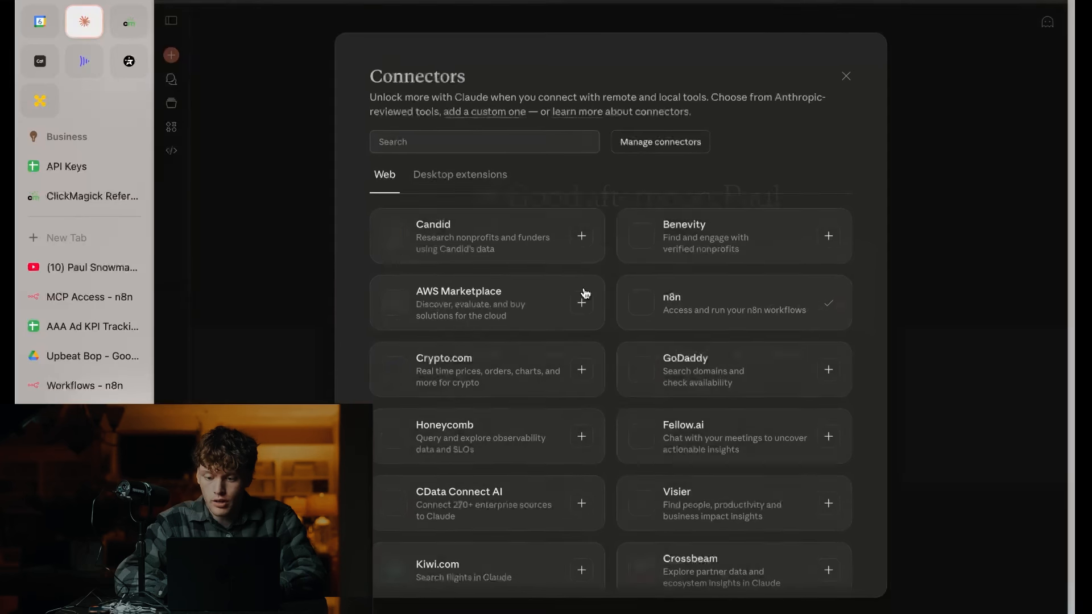
left_click(729, 295)
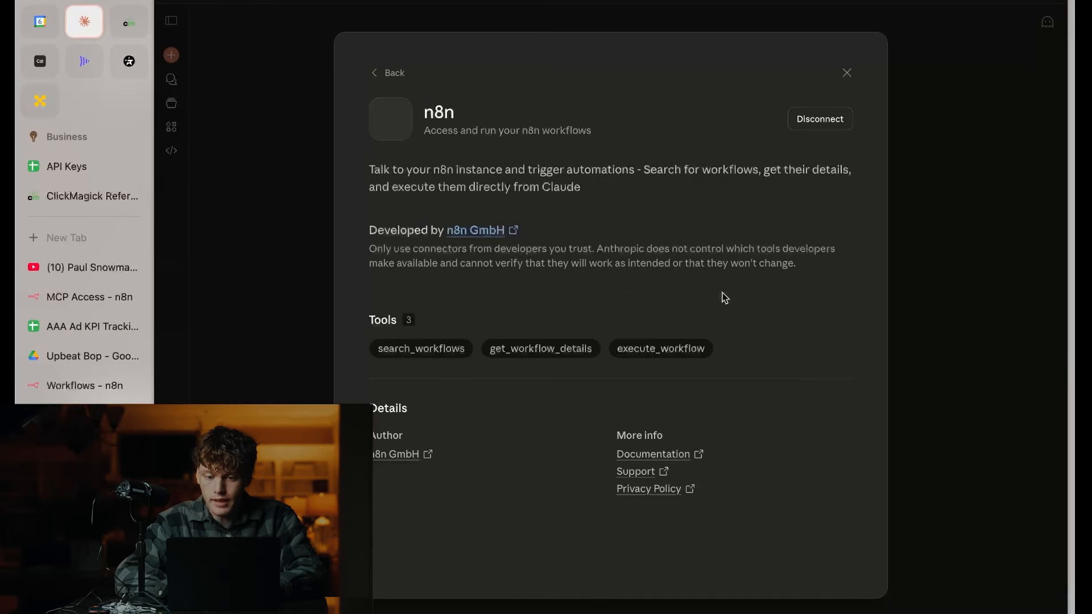
left_click(90, 297)
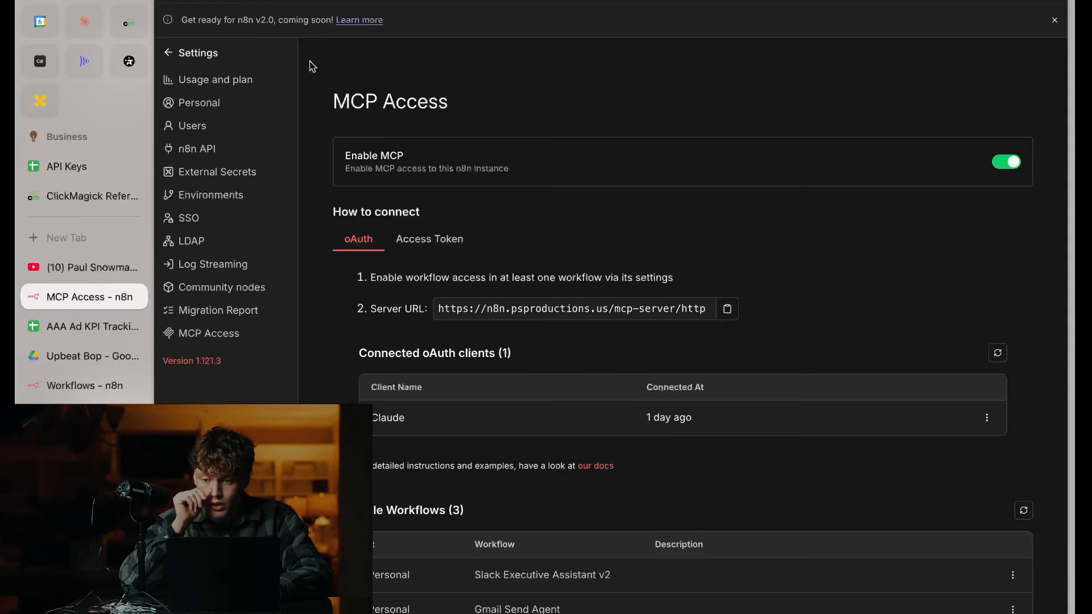
left_click(87, 20)
left_click(848, 74)
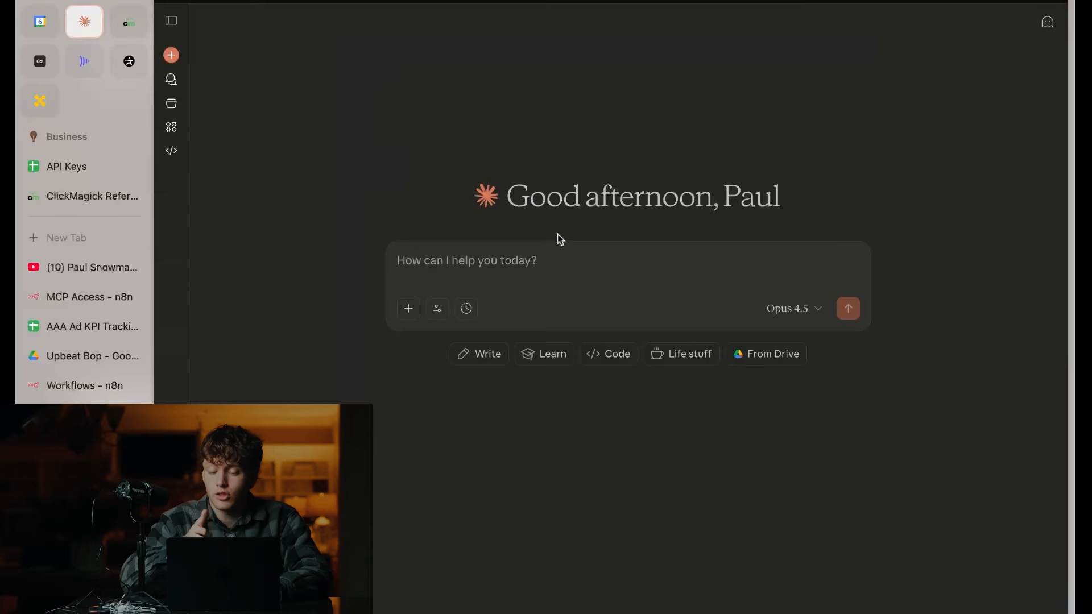
Step: Switch to n8n, leave the MCP Access settings and open the Slack Executive Assistant v2 workflow from the Personal workflows
left_click(96, 308)
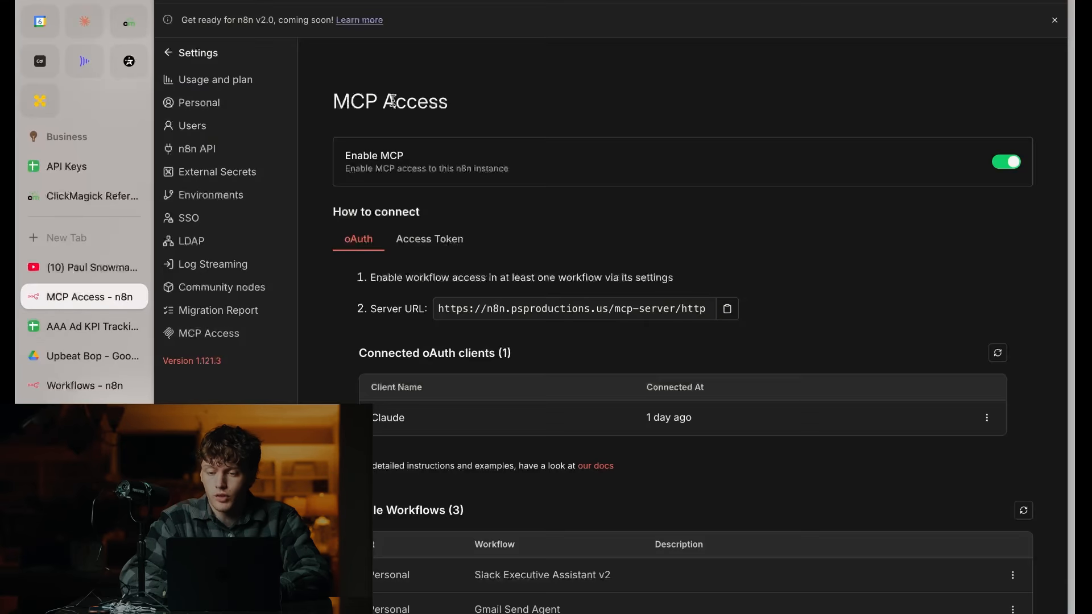
left_click(199, 52)
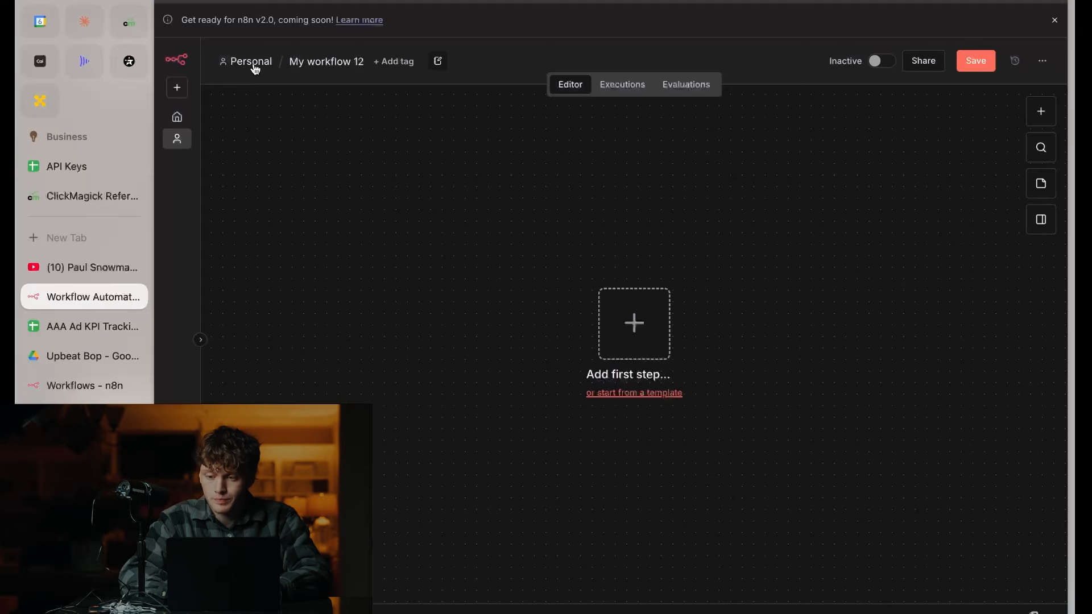
left_click(254, 65)
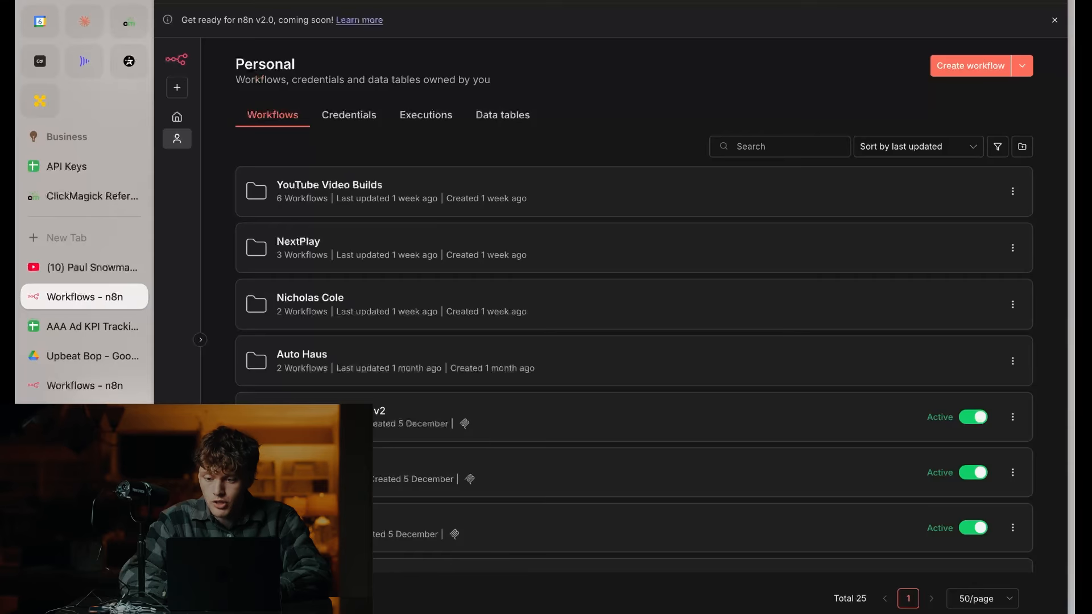
scroll(440, 478, "down", 3)
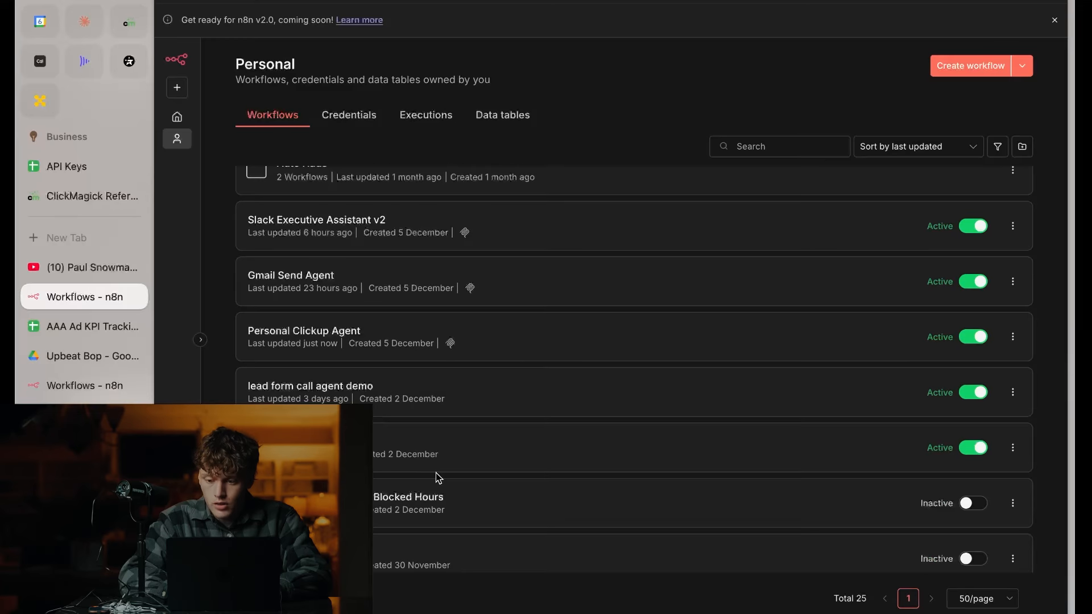
scroll(398, 330, "up", 1)
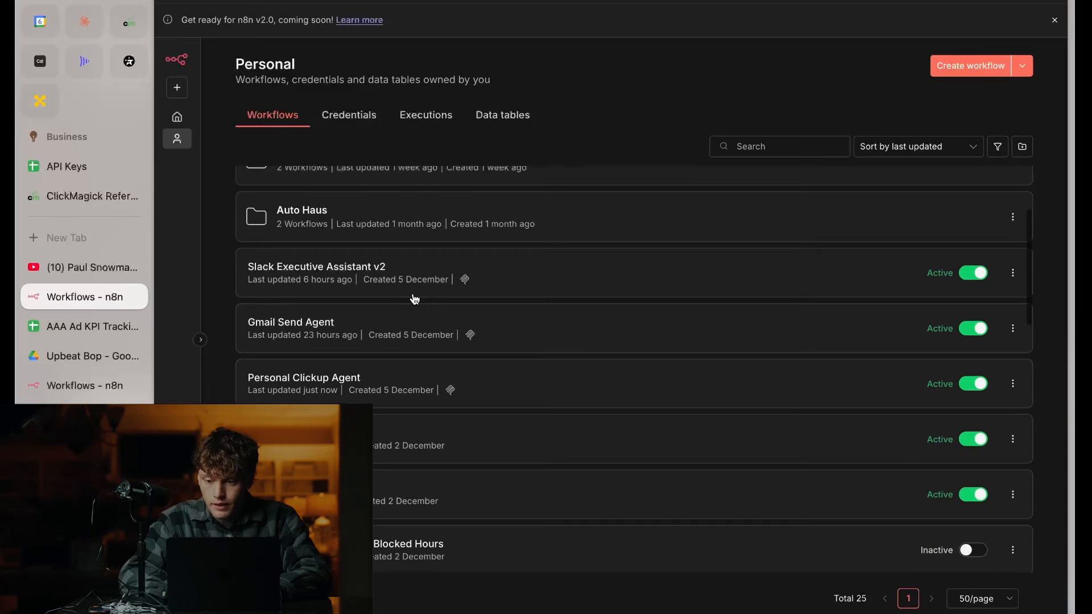
left_click(380, 268)
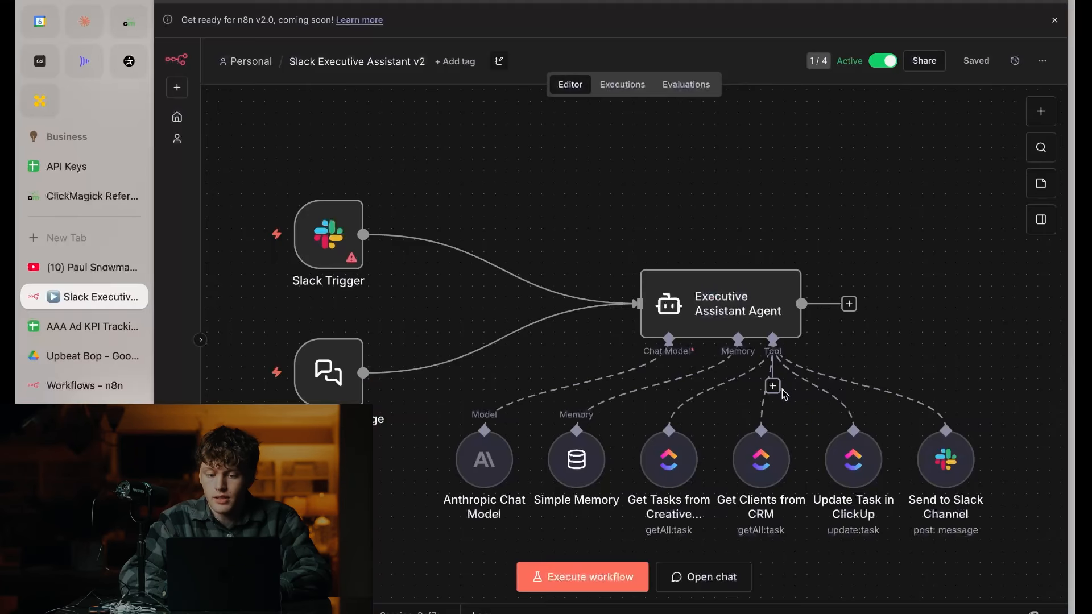
Step: Move the Get Tasks from Creative node below the other tools and shift the Send to Slack Channel node outward
left_click_drag(665, 425, 665, 471)
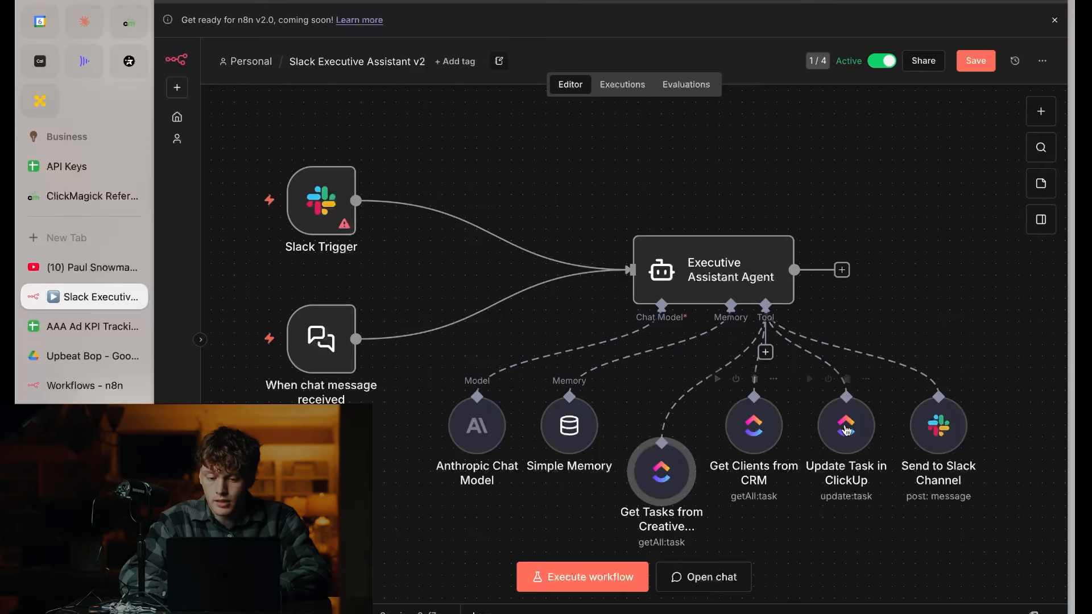
left_click_drag(942, 440, 960, 434)
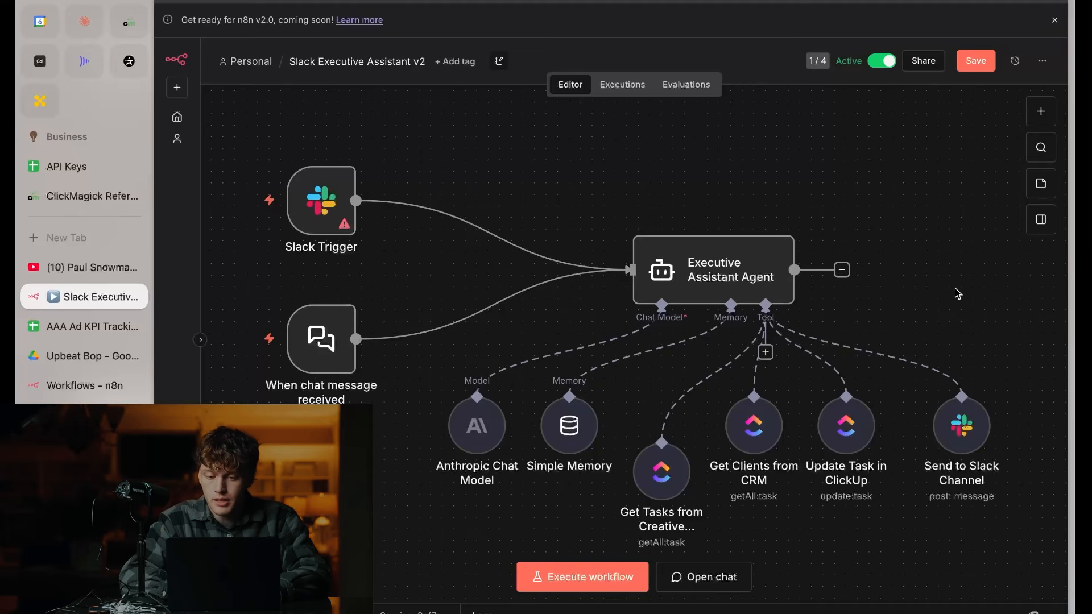
Step: Delete the Slack Trigger, align the chat message trigger level with the Executive Assistant Agent and save the workflow
scroll(954, 289, "down", 2)
left_click(328, 185)
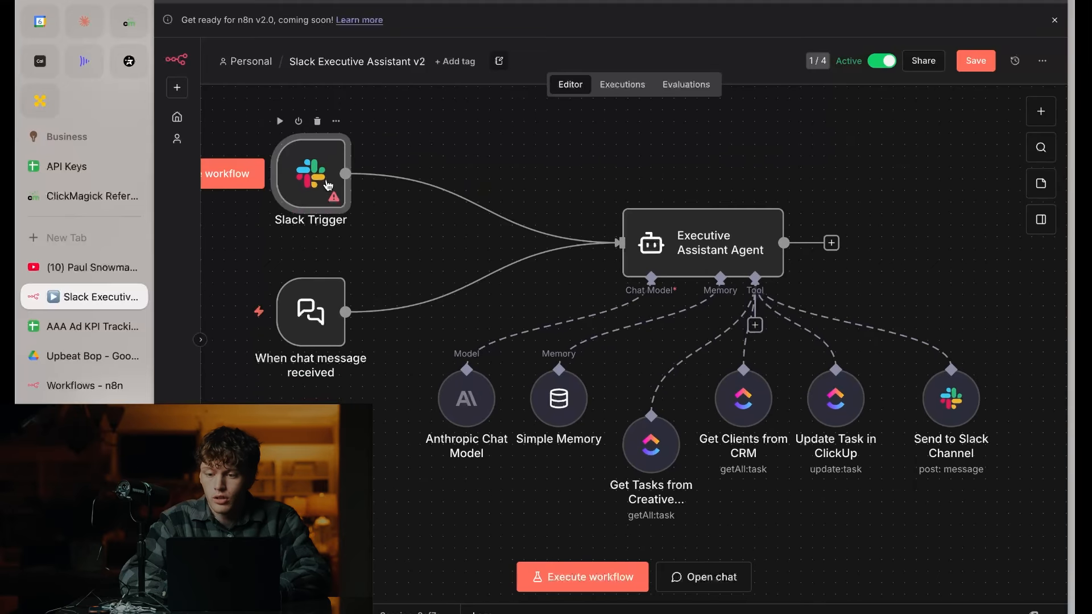
key("Delete")
left_click_drag(319, 314, 353, 249)
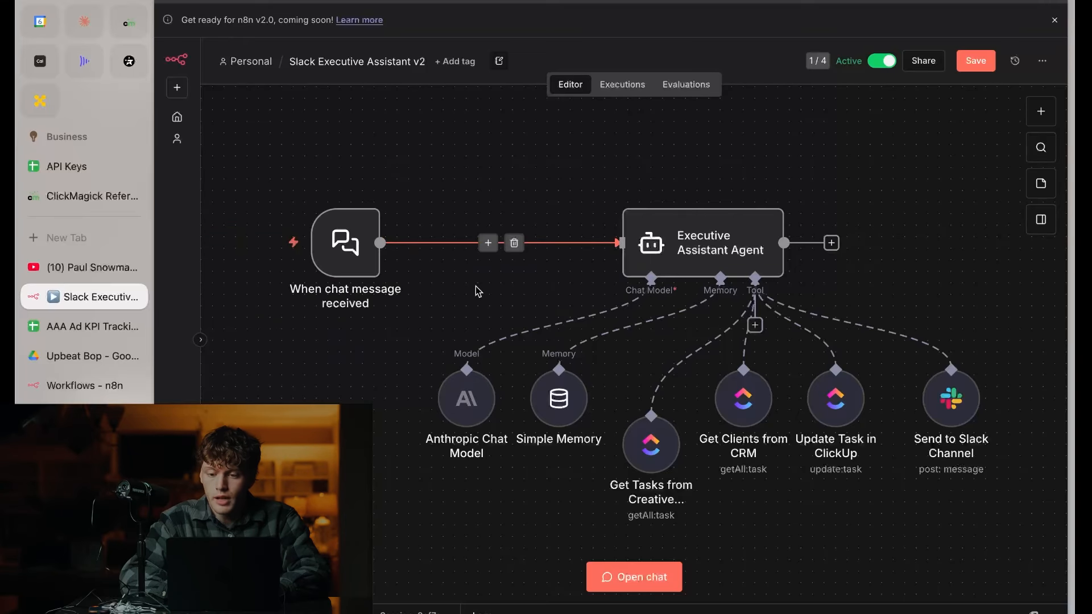
left_click(976, 69)
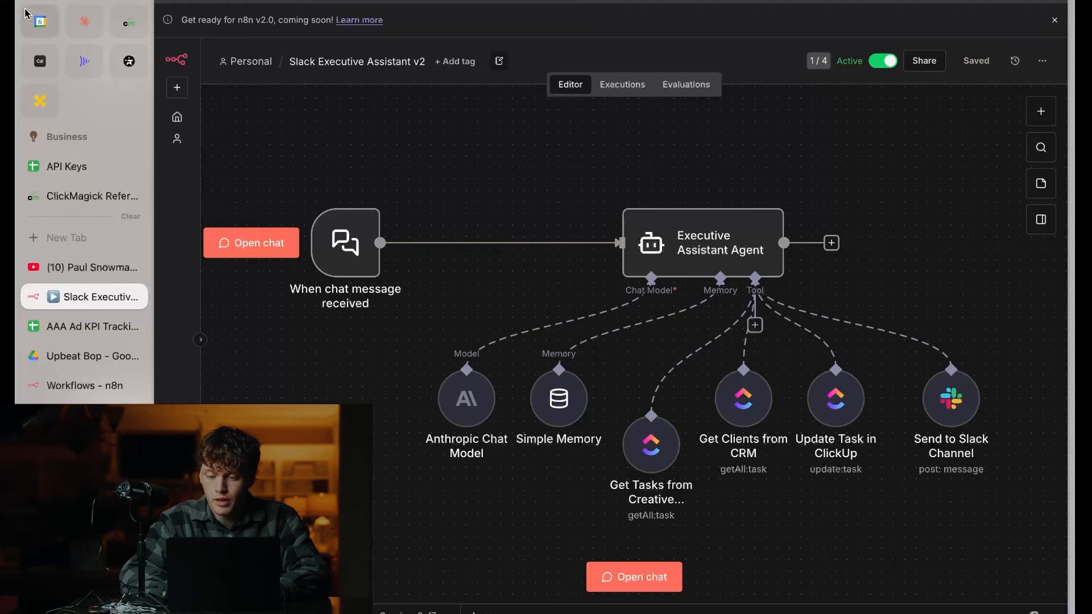
Step: In Claude, dictate and send a request to get everybody's pending or in-progress ClickUp tasks through n8n and send them to PSP Auto House on Slack
left_click(85, 23)
left_click(361, 261)
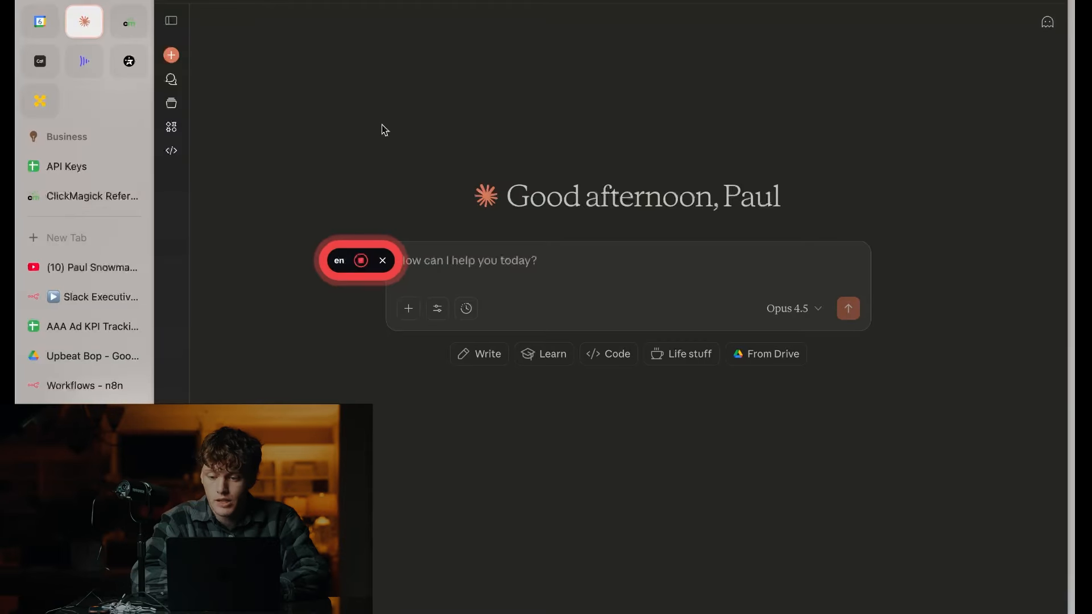
left_click(361, 261)
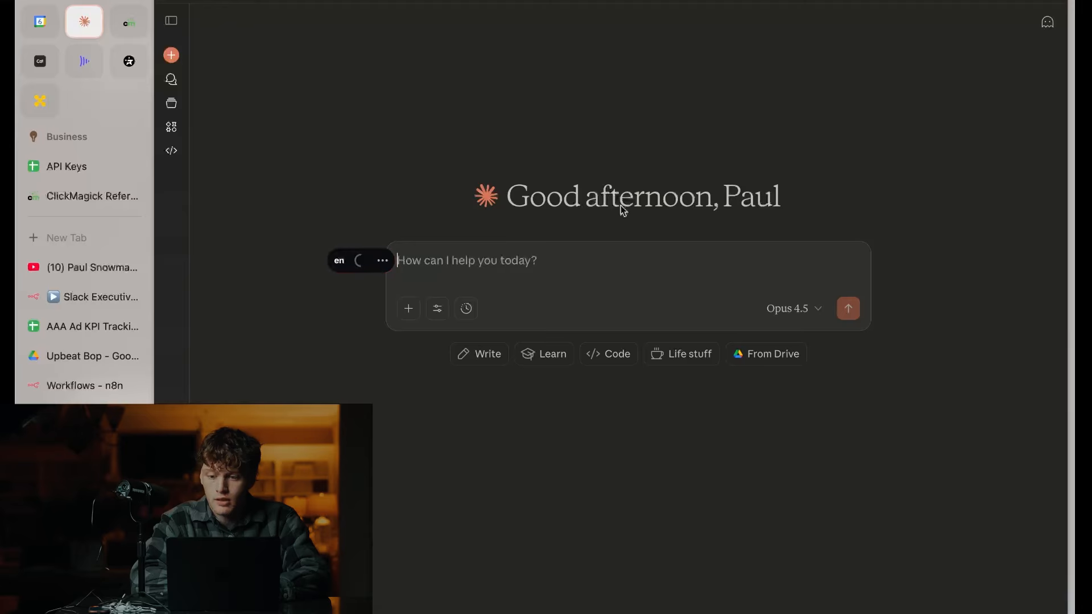
left_click(851, 323)
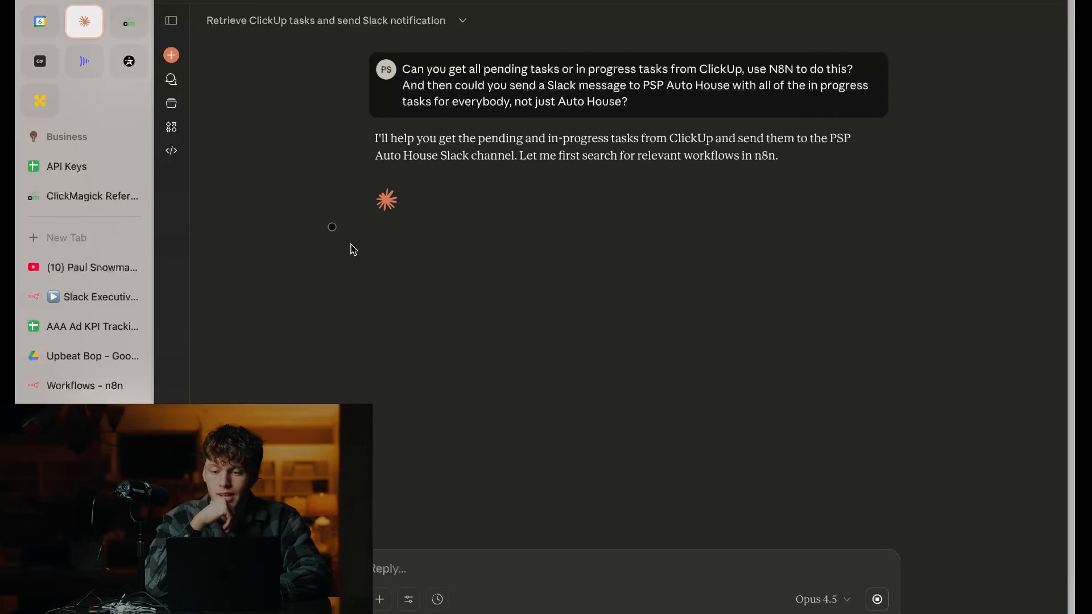
Step: Inspect the Search Workflows request and follow Claude's notes on the n8n workflows it is using
left_click(459, 195)
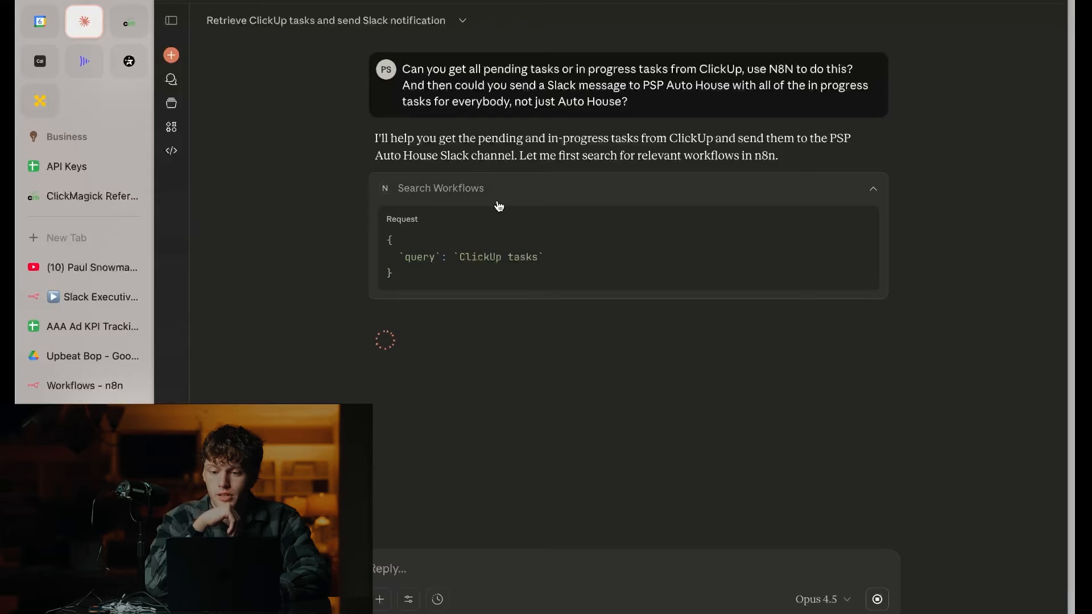
left_click(504, 193)
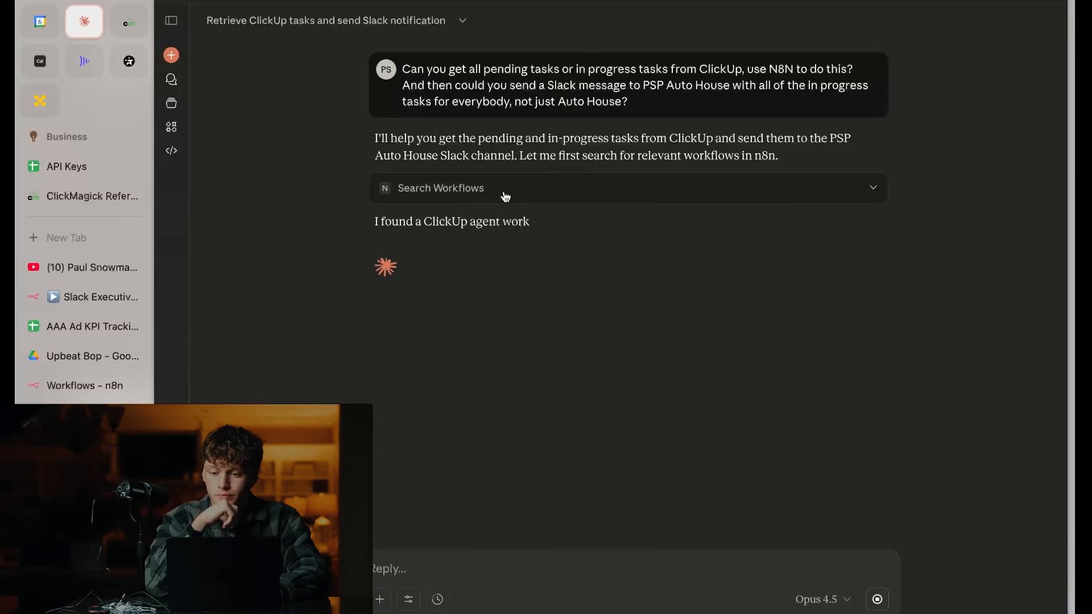
left_click_drag(366, 222, 856, 229)
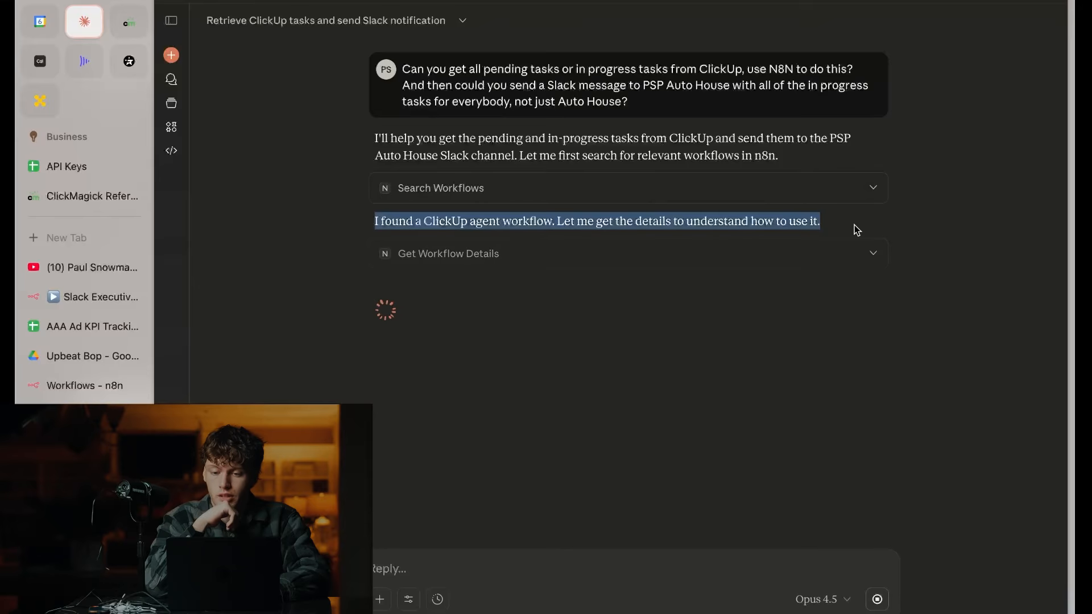
left_click(868, 327)
left_click(596, 260)
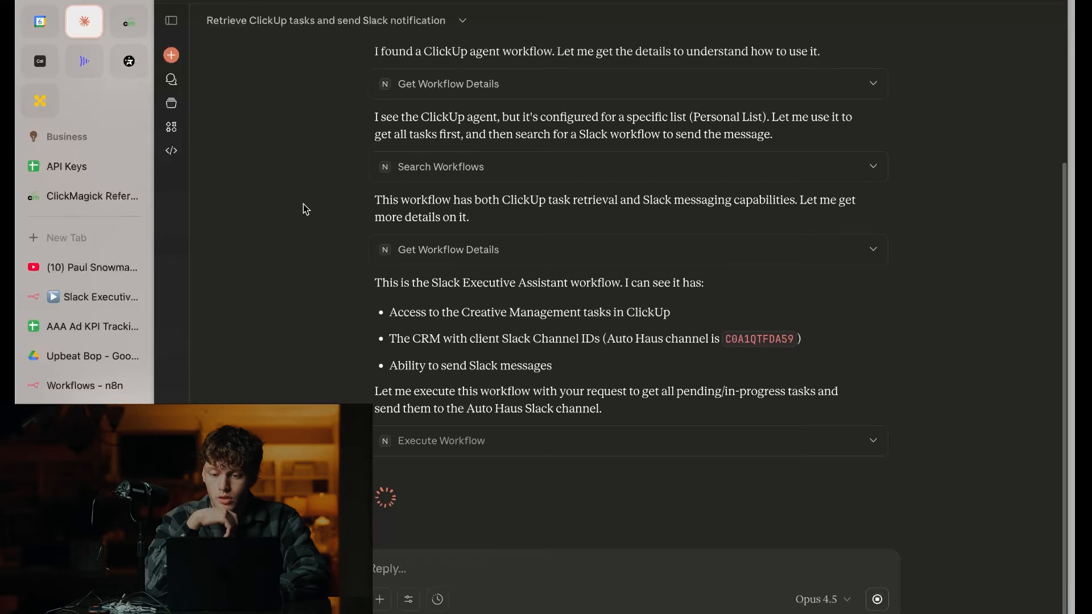
Step: Switch to Slack, read the task summary in the psp-auto-haus channel and check its Edit Apex video task link in ClickUp
key("super+Tab")
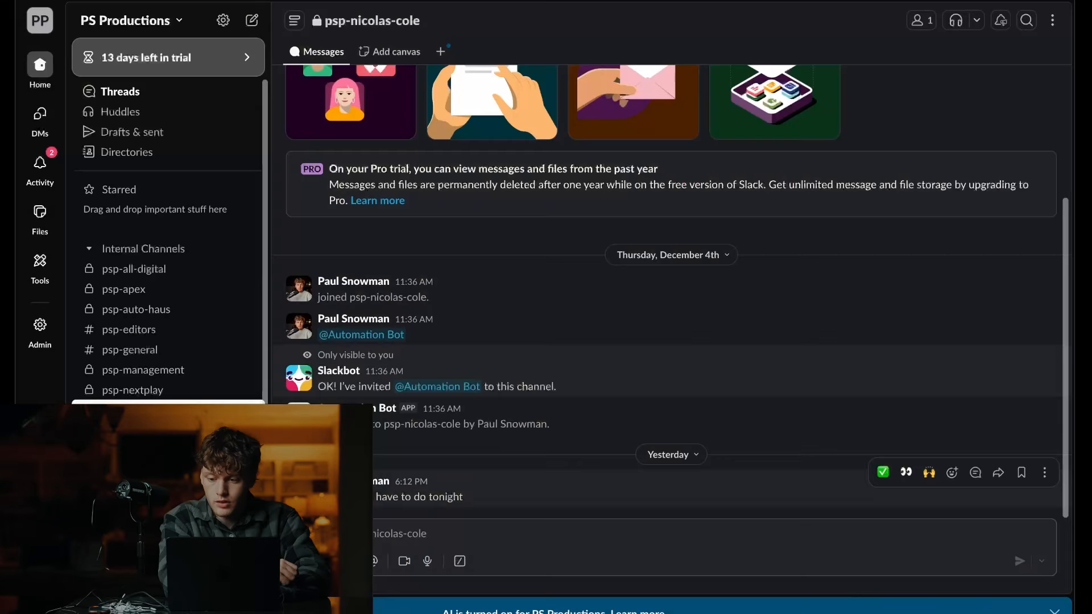
left_click(189, 308)
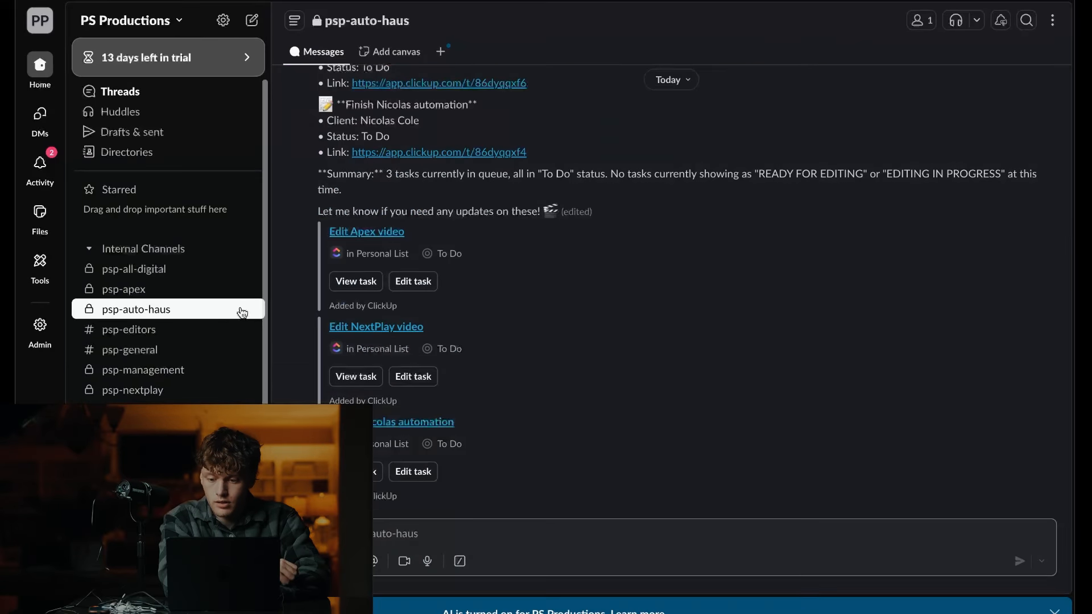
scroll(600, 161, "up", 5)
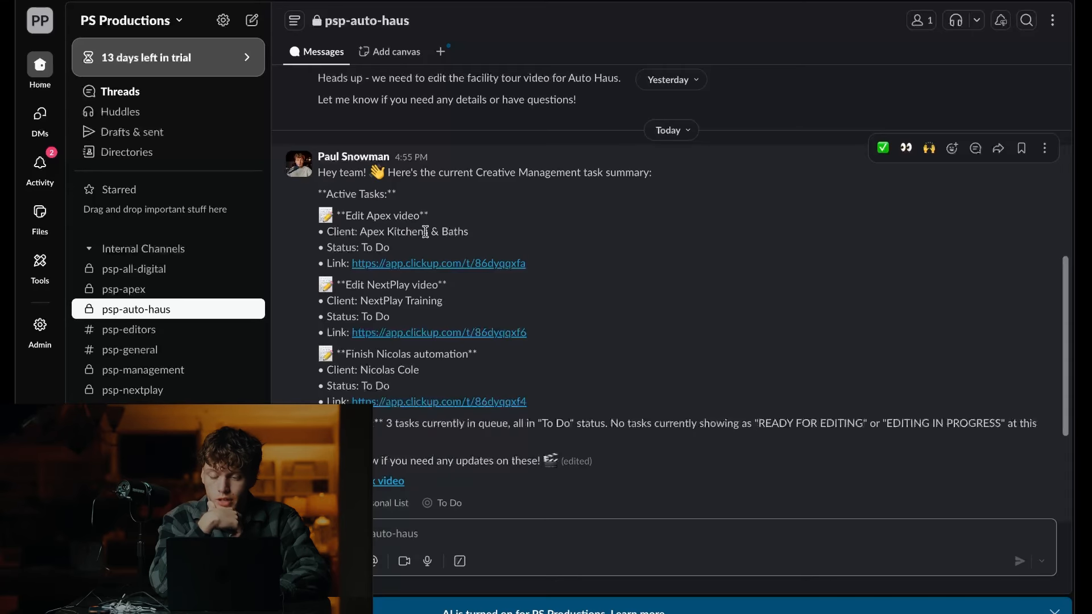
scroll(469, 305, "down", 5)
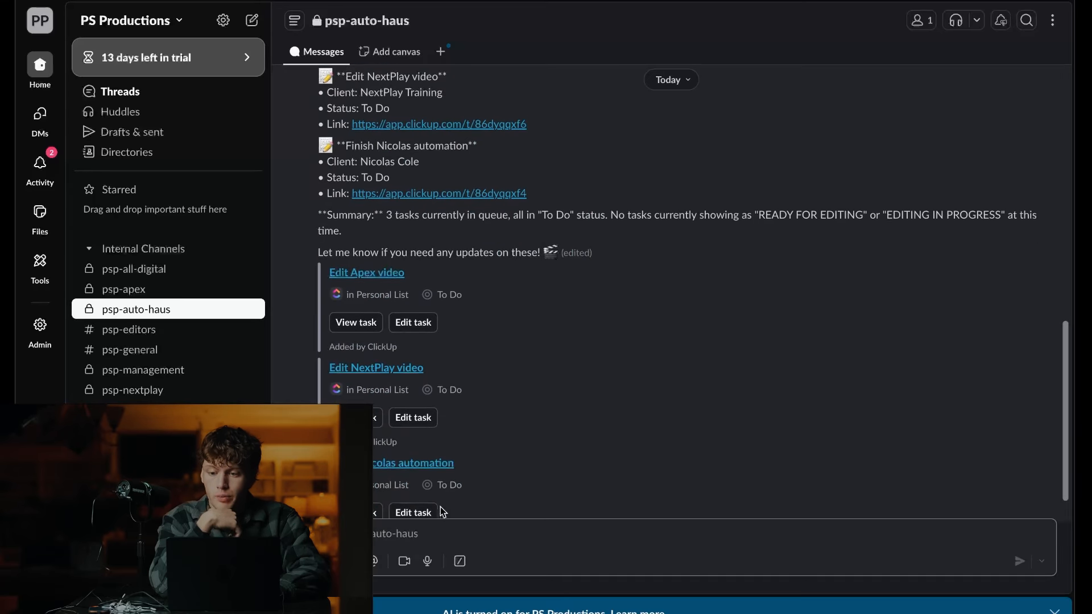
left_click(368, 279)
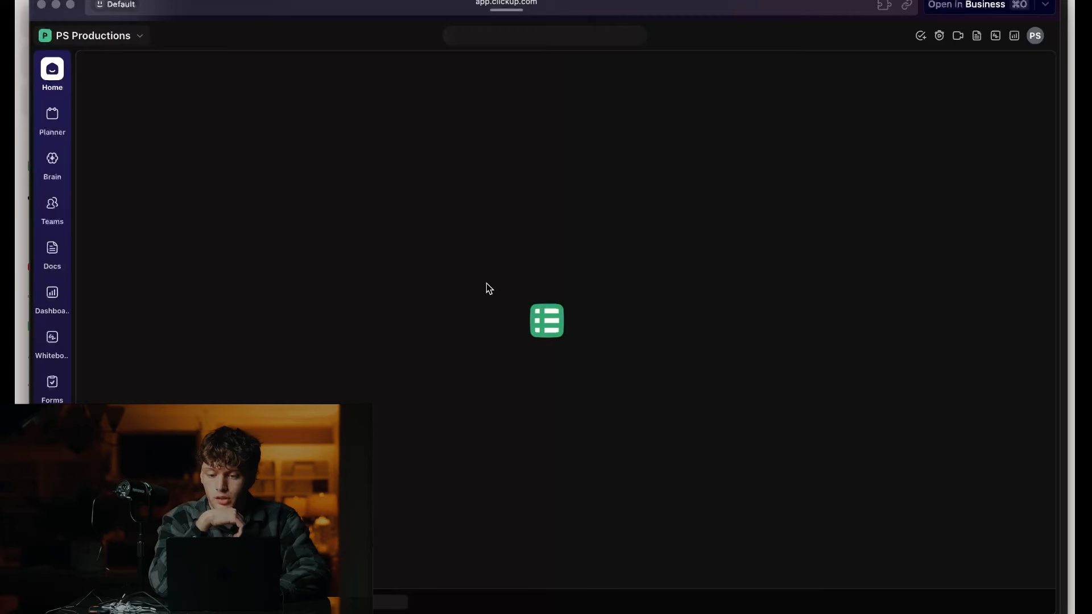
left_click(42, 5)
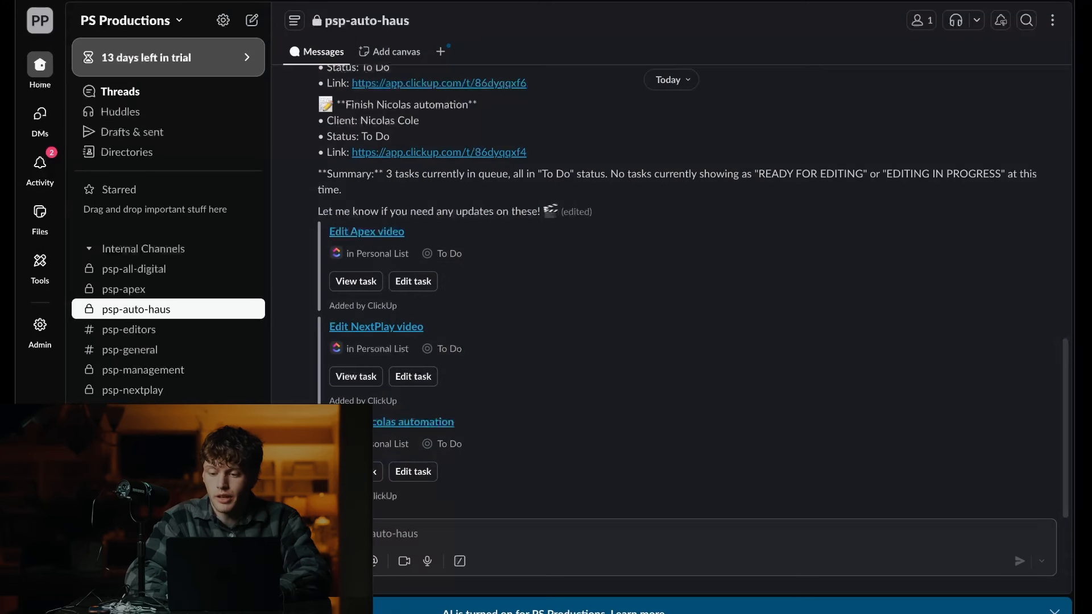
Step: Return to the Claude chat and read its final report on the ClickUp tasks and the Slack message
mouse_move(671, 612)
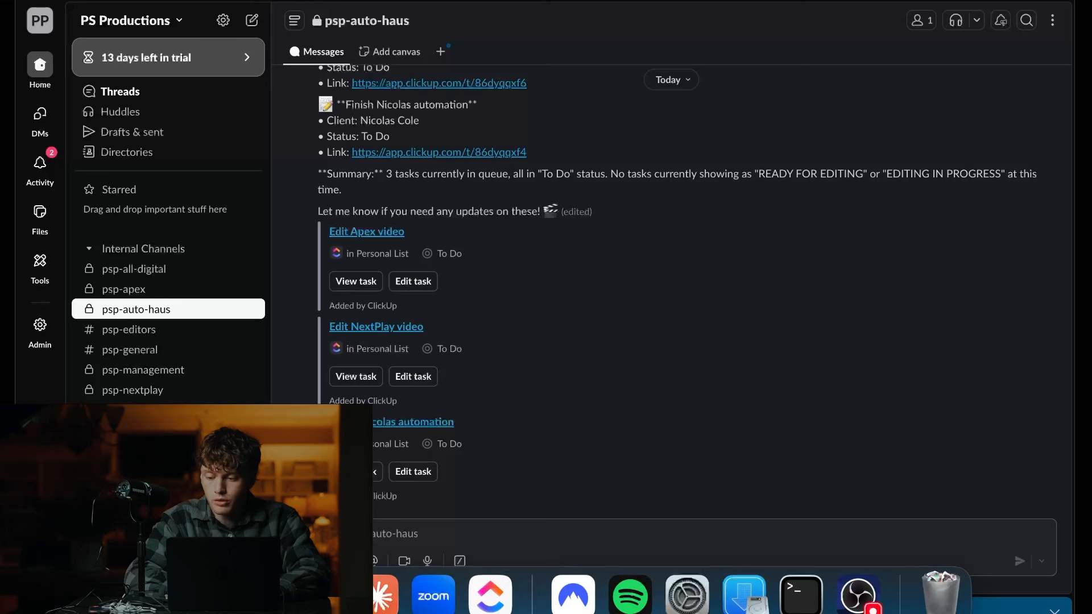
left_click(574, 596)
scroll(521, 370, "down", 5)
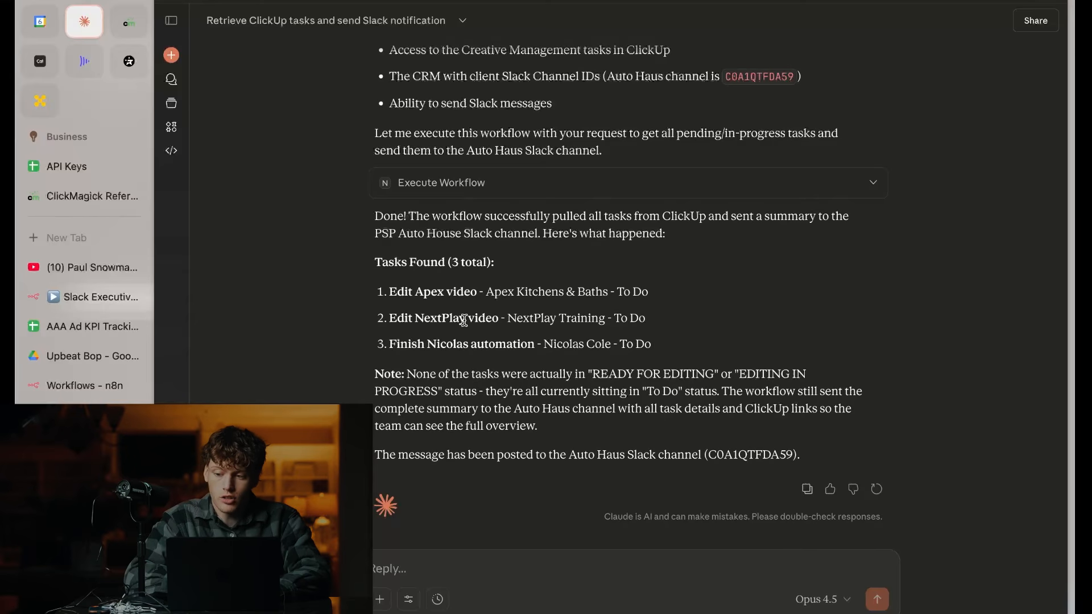
Step: Switch to the Slack Executive Assistant v2 workflow in n8n and move the chat message trigger closer to the Executive Assistant Agent
left_click(106, 298)
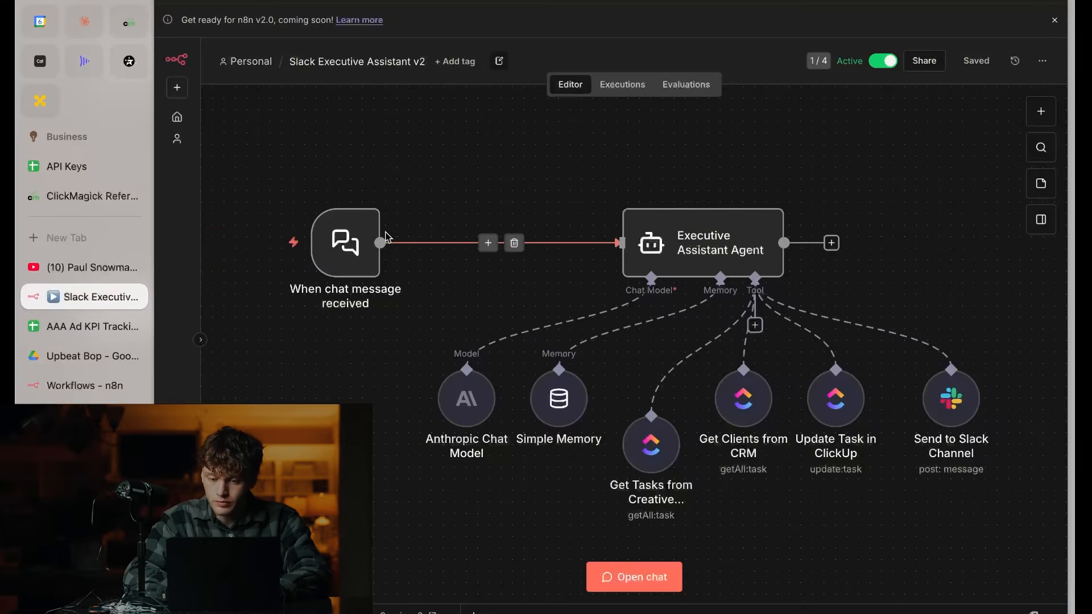
left_click_drag(426, 218, 391, 230)
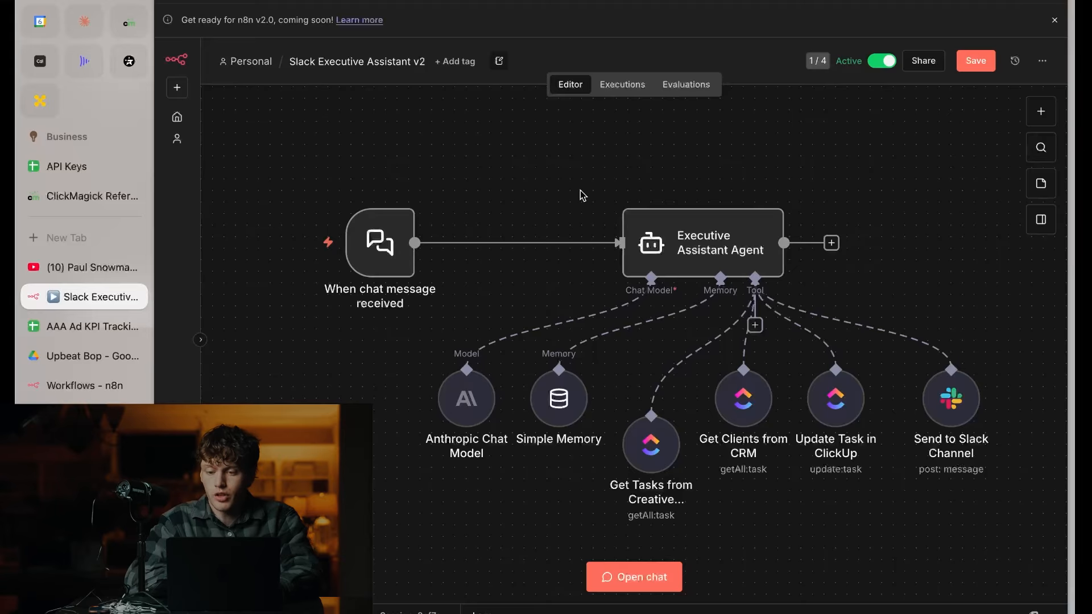
scroll(580, 190, "right", 2)
scroll(580, 190, "down", 1)
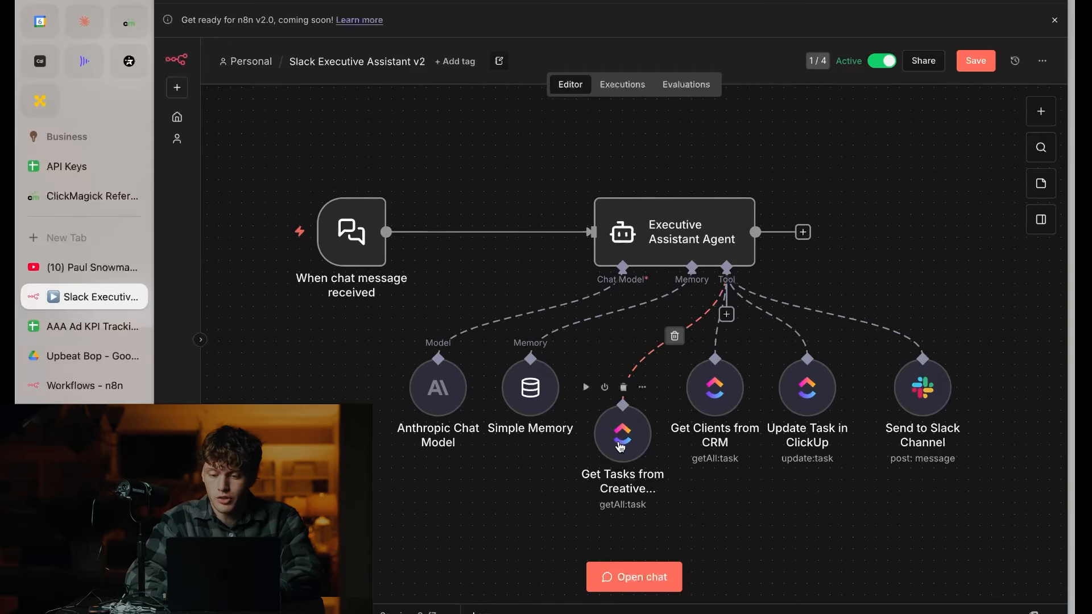
Step: Line up the Get Tasks from Creative node with the other tool nodes and move Simple Memory below the row
left_click_drag(620, 448, 620, 399)
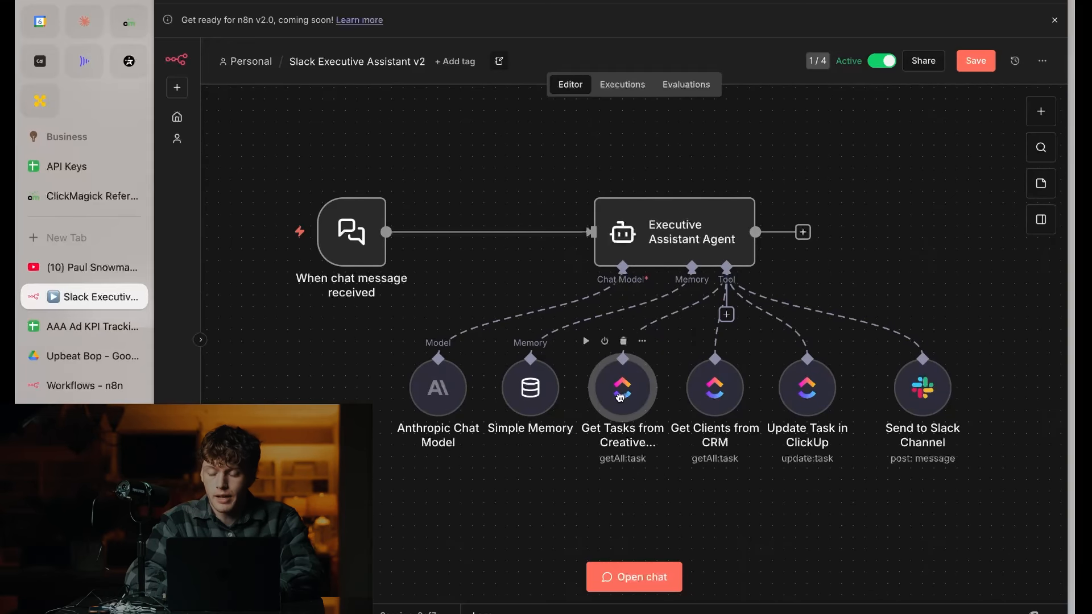
left_click(769, 509)
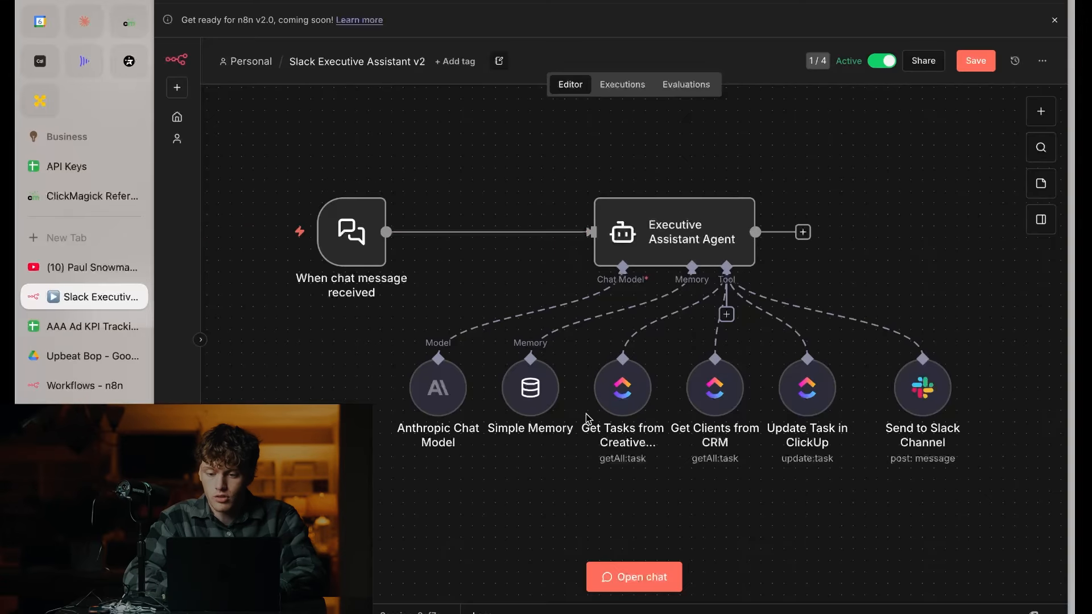
scroll(546, 387, "down", 3)
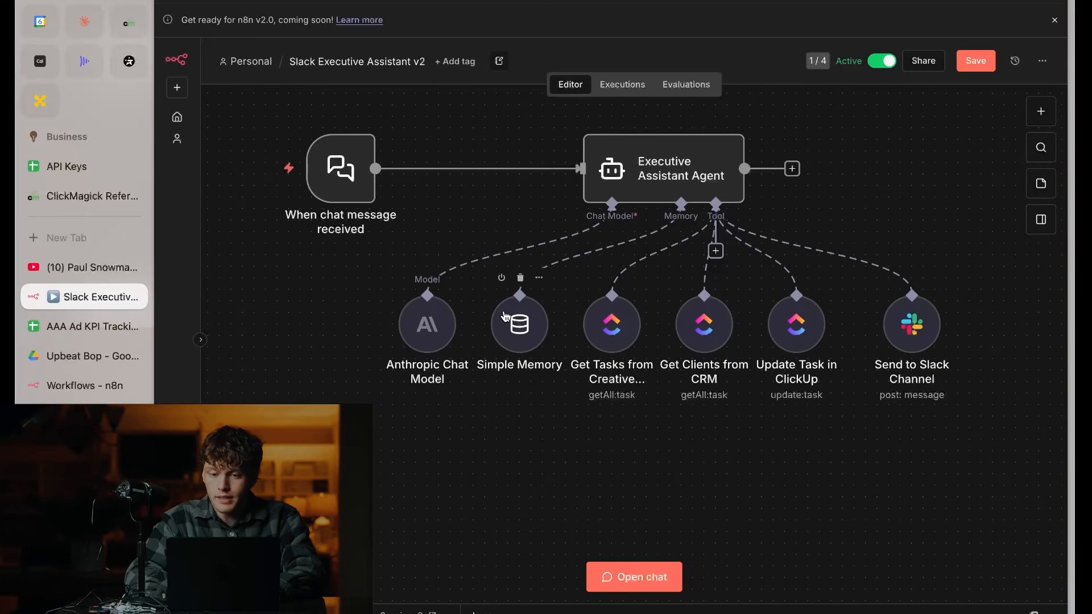
left_click_drag(505, 316, 487, 455)
Step: Open the Executive Assistant Agent's settings, skim its system message and return to the canvas
double_click(647, 171)
scroll(607, 347, "down", 15)
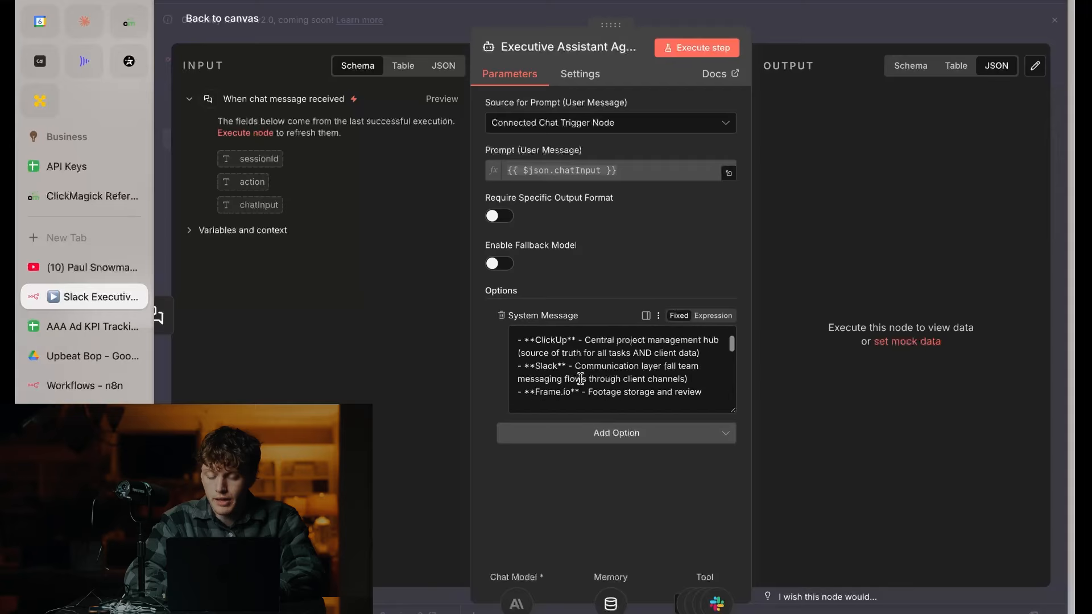
left_click(218, 6)
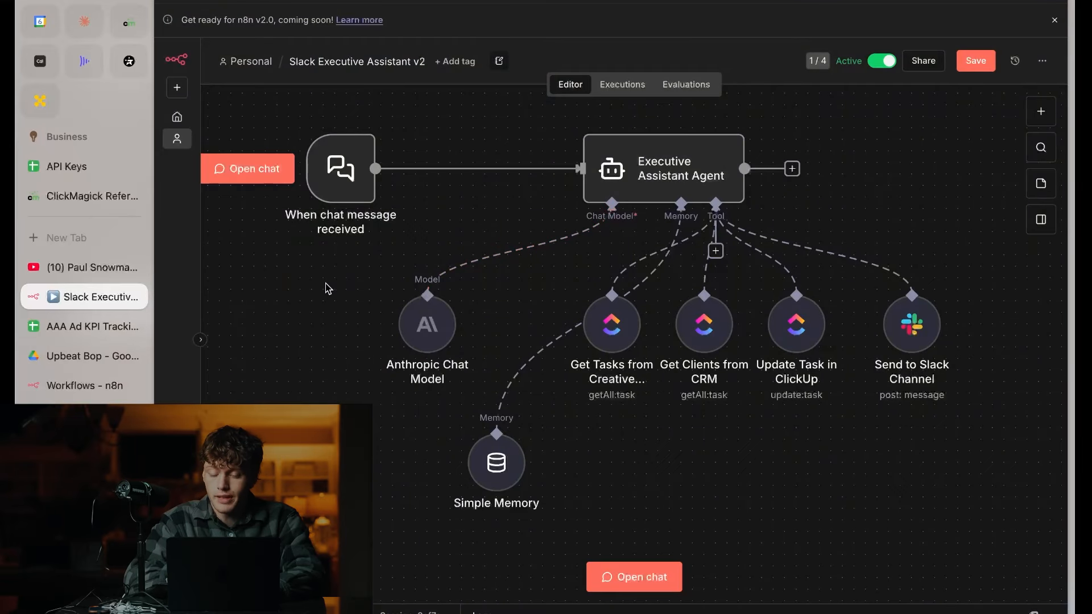
Step: Switch to Slack and review the active tasks message in the psp-auto-haus channel
mouse_move(432, 597)
left_click(341, 594)
scroll(520, 260, "up", 1)
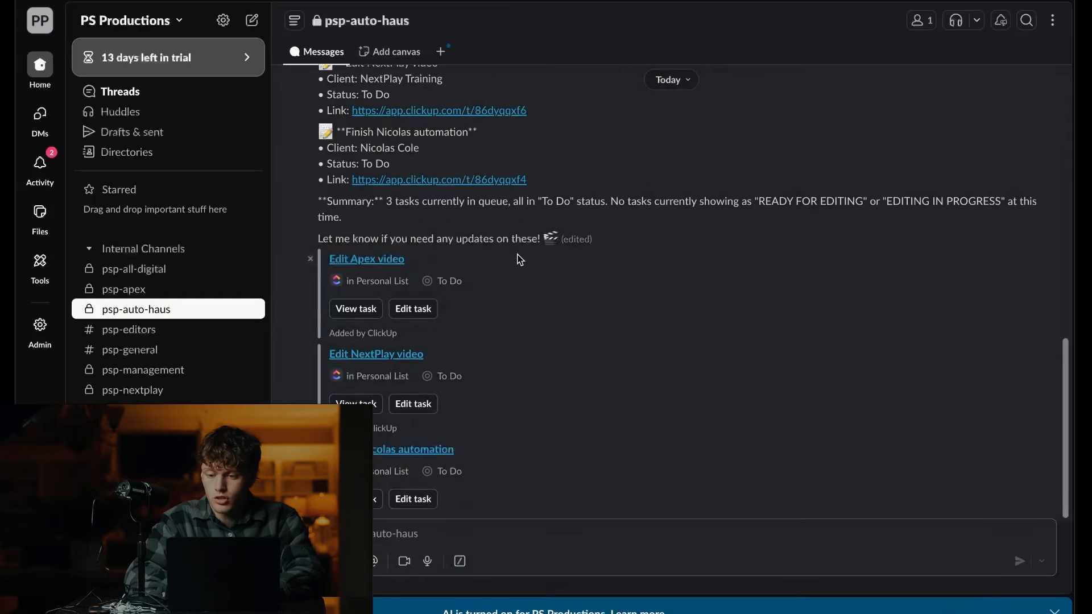
scroll(520, 259, "up", 2)
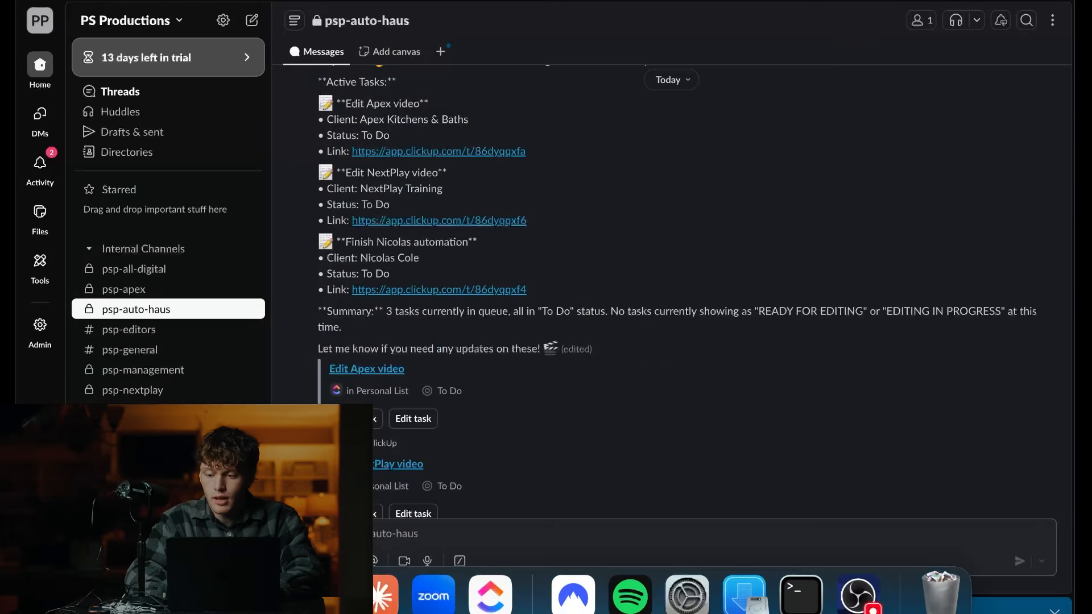
Step: Switch back to n8n, move the Get Tasks from Creative node lower on the canvas and save the workflow
left_click(565, 590)
left_click_drag(612, 356, 597, 407)
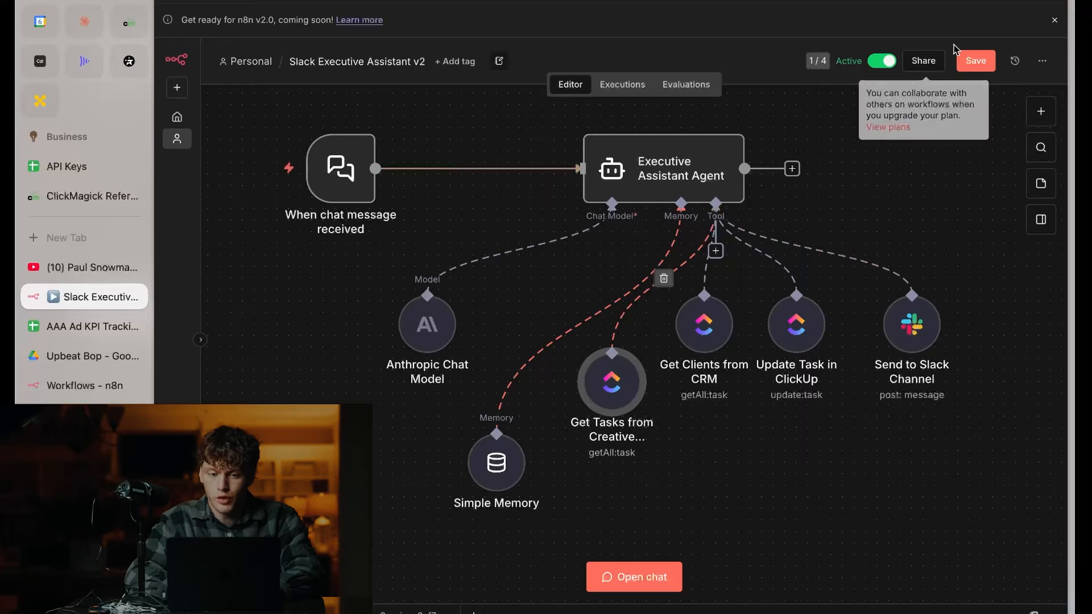
left_click(976, 61)
scroll(861, 179, "right", 3)
scroll(861, 179, "down", 2)
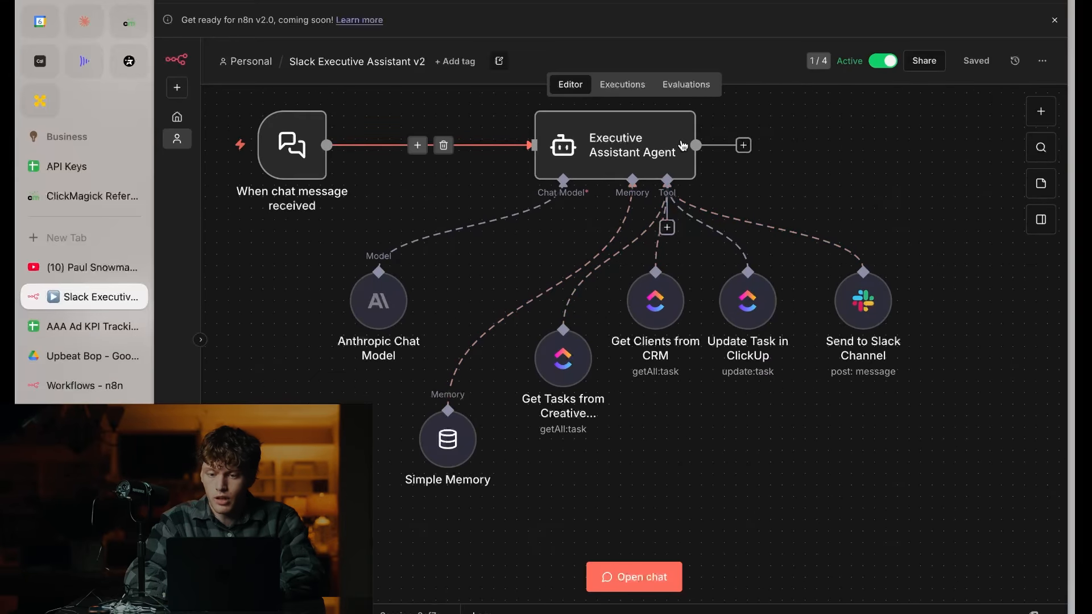
Step: Read through the Executive Assistant Agent's system message, including its channel ID example and closing Remember section, and return to the canvas
double_click(617, 142)
scroll(589, 373, "down", 10)
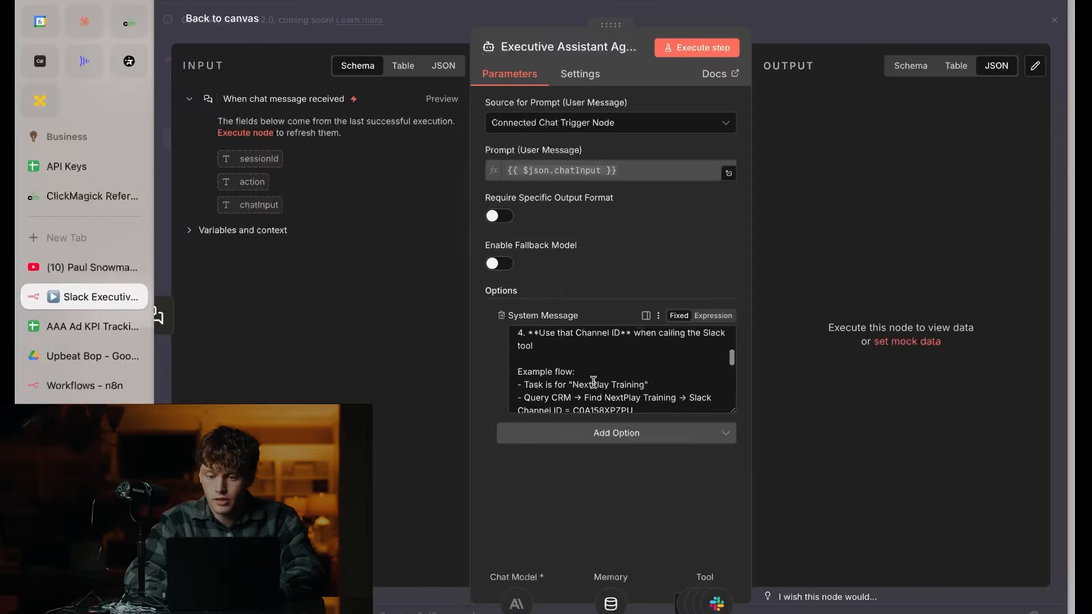
scroll(589, 370, "up", 5)
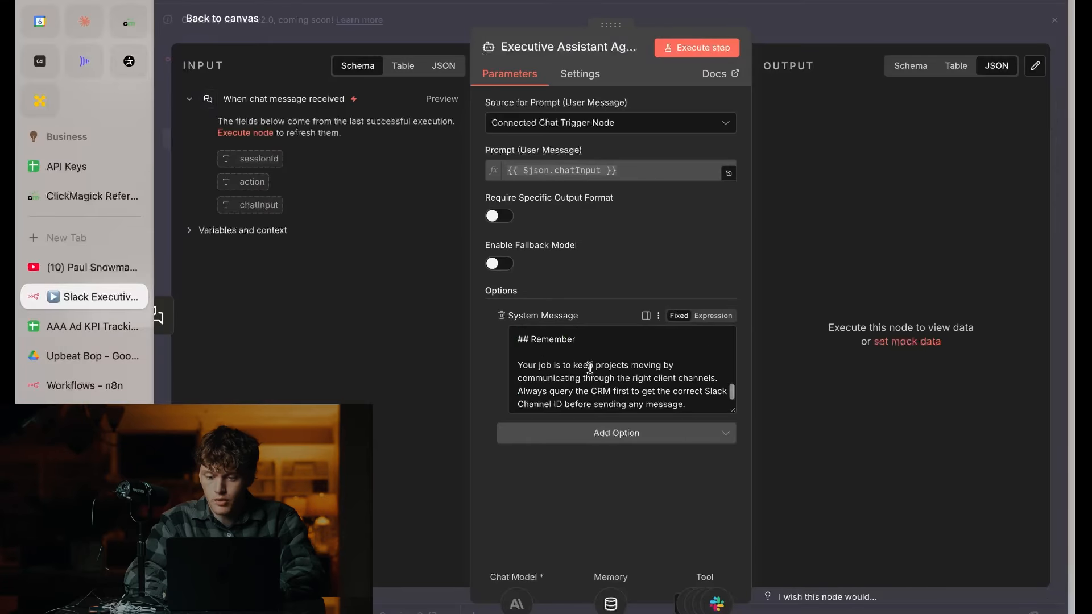
left_click(800, 33)
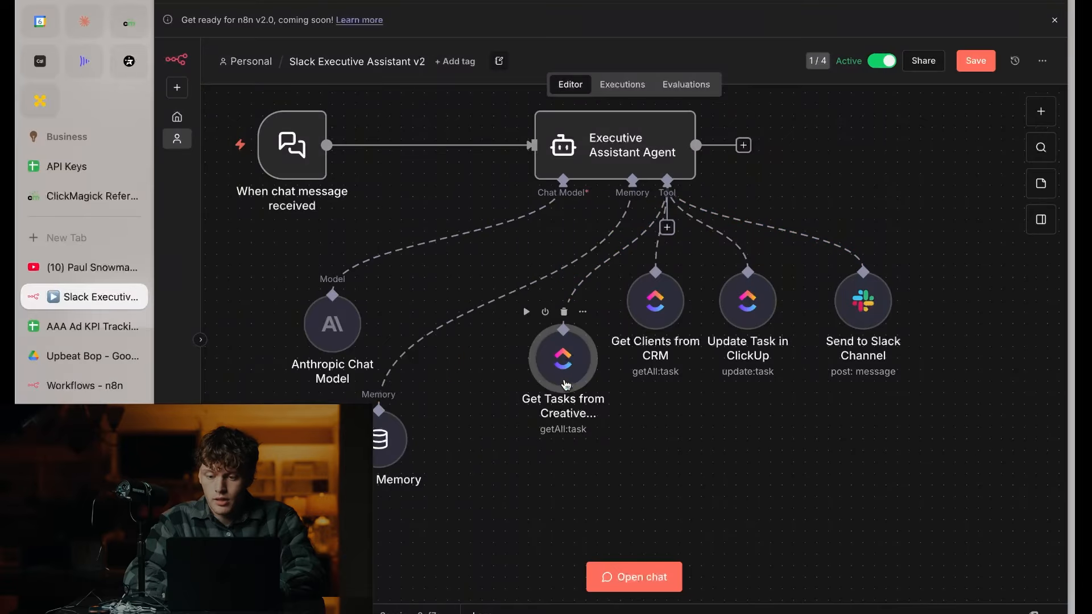
Step: Spread out the three ClickUp tool nodes and the Send to Slack Channel node under the agent, and save the workflow
left_click_drag(567, 386, 532, 397)
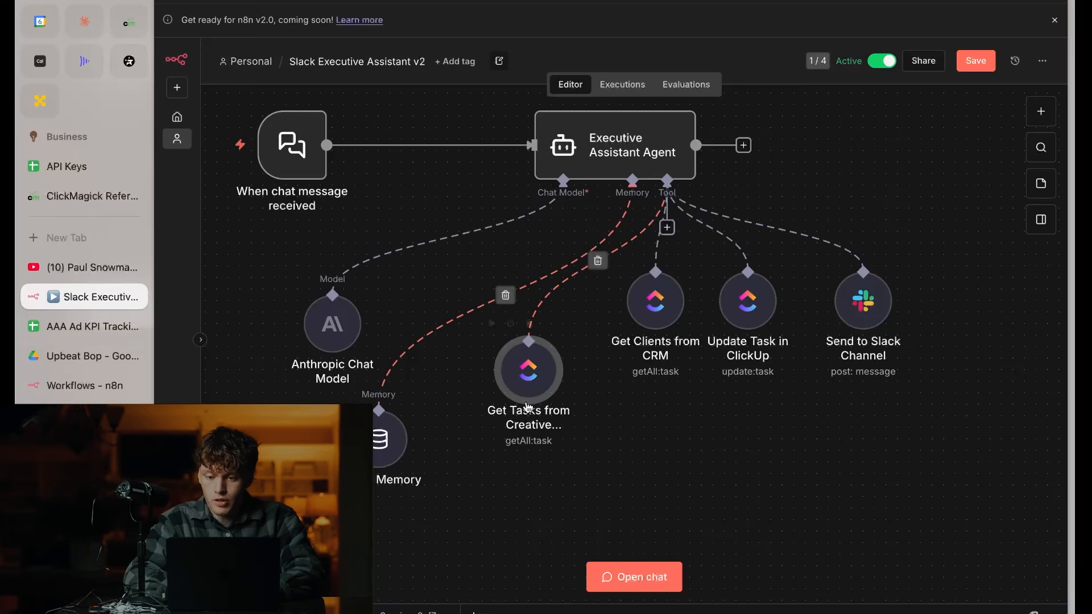
left_click(663, 443)
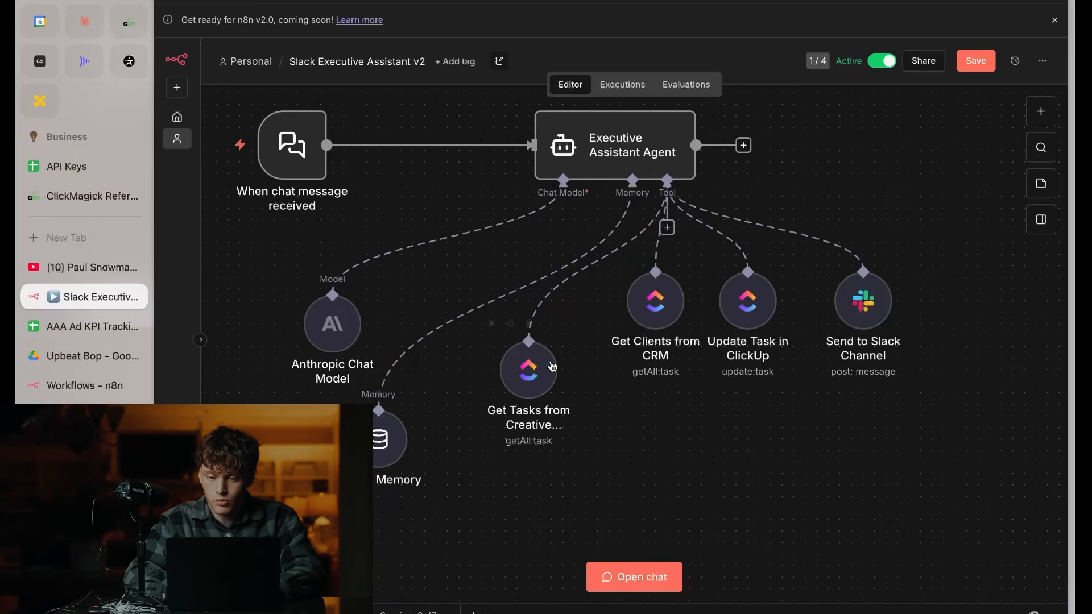
left_click_drag(653, 310, 637, 317)
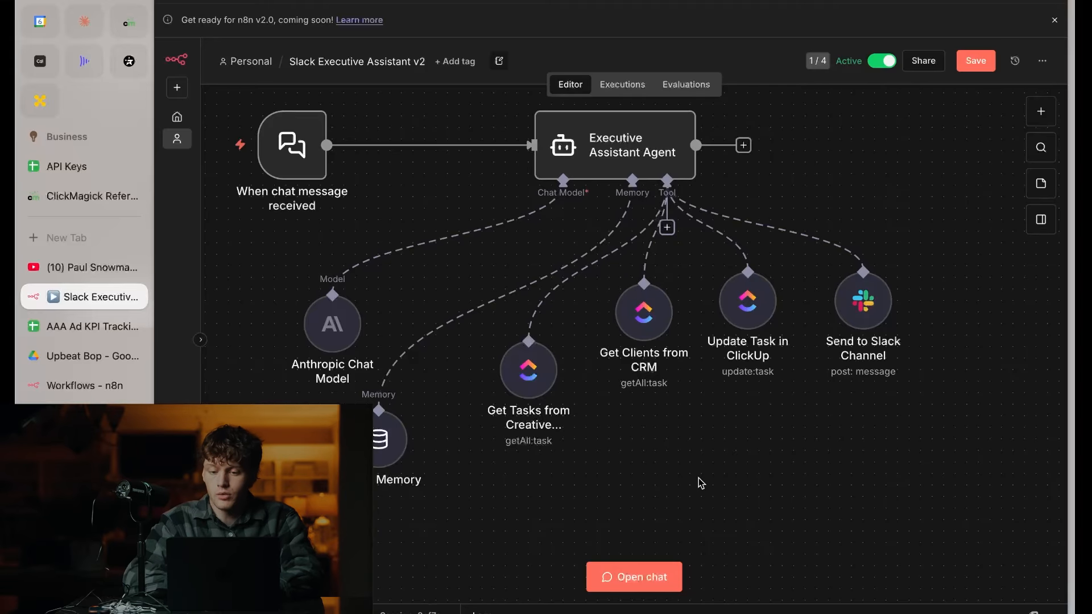
left_click_drag(743, 317, 752, 388)
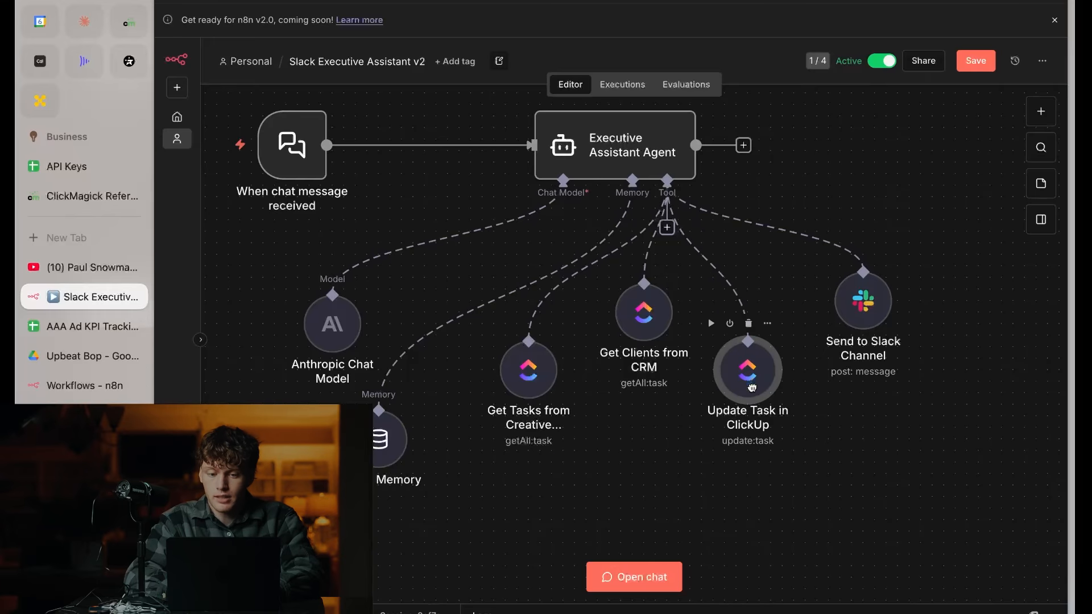
left_click_drag(842, 322, 831, 312)
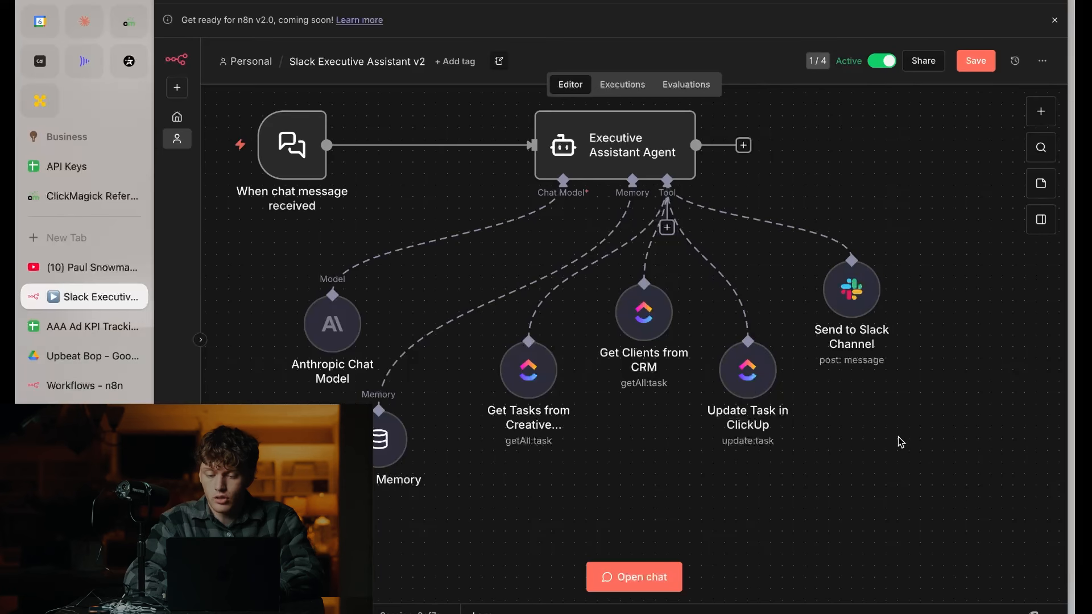
left_click(979, 64)
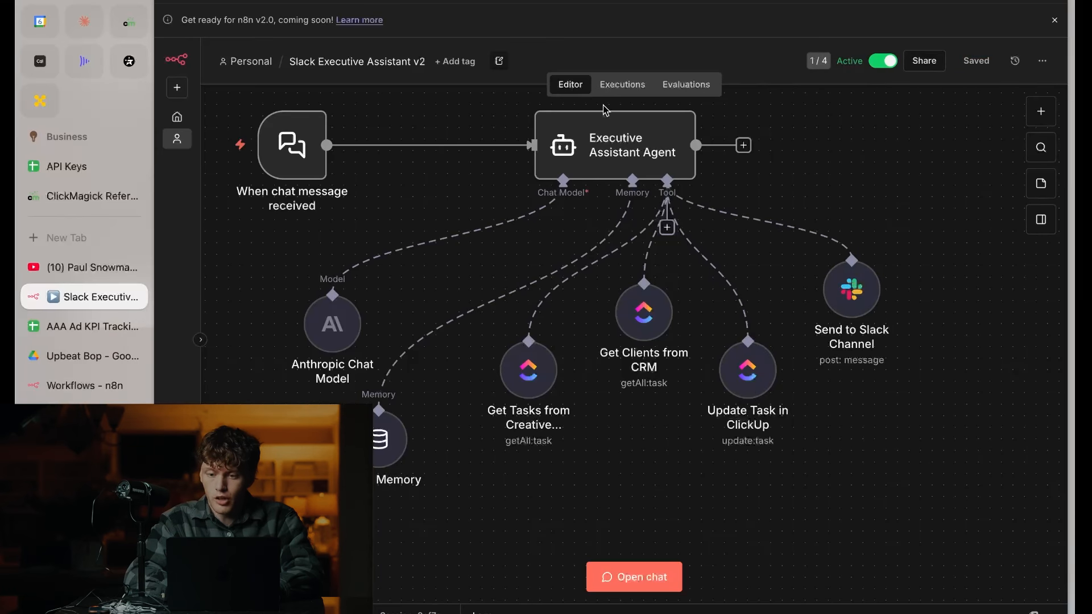
Step: Create a new workflow that starts with a Webhook trigger using the POST method
left_click(177, 87)
left_click(634, 324)
type("webho")
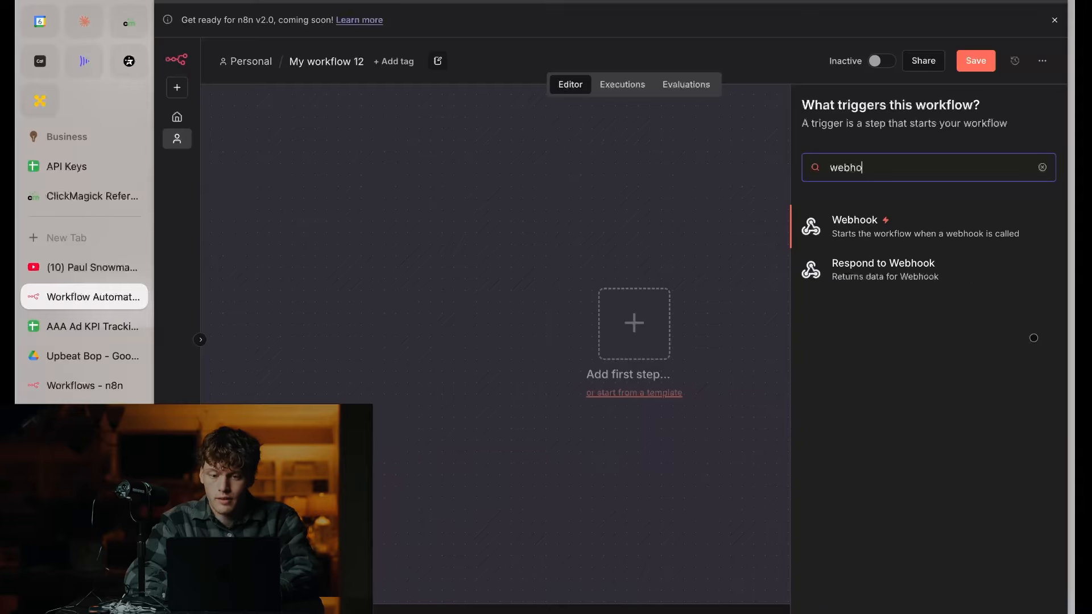
key("Return")
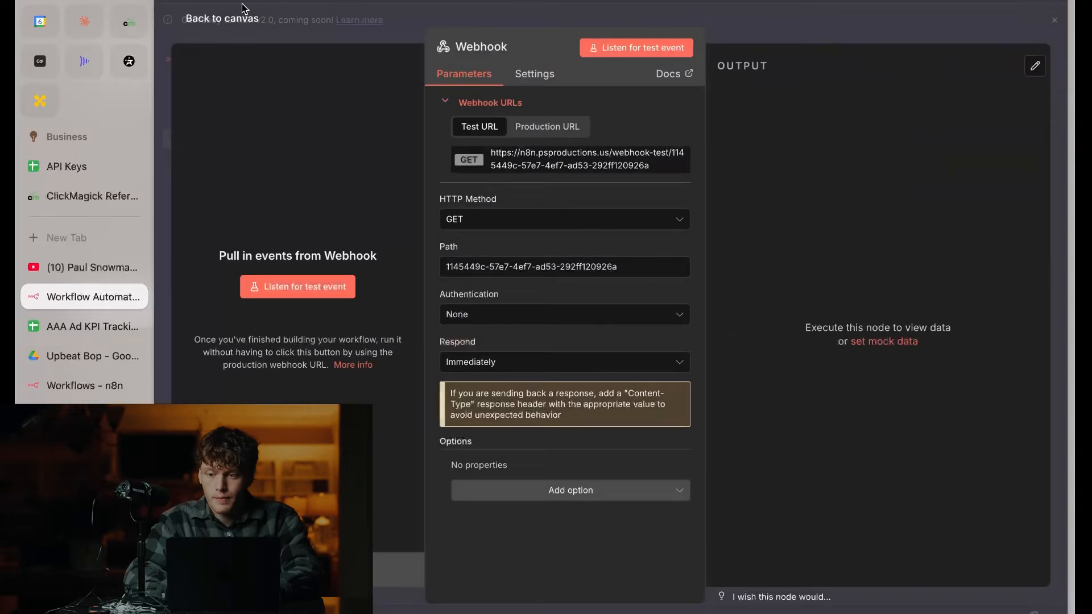
left_click(474, 224)
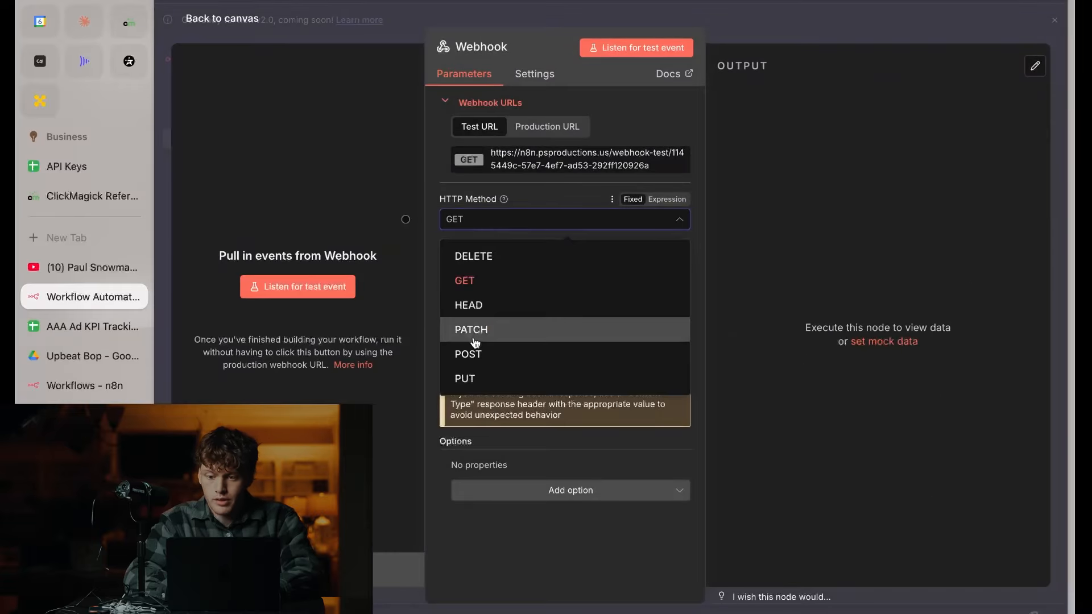
left_click(487, 353)
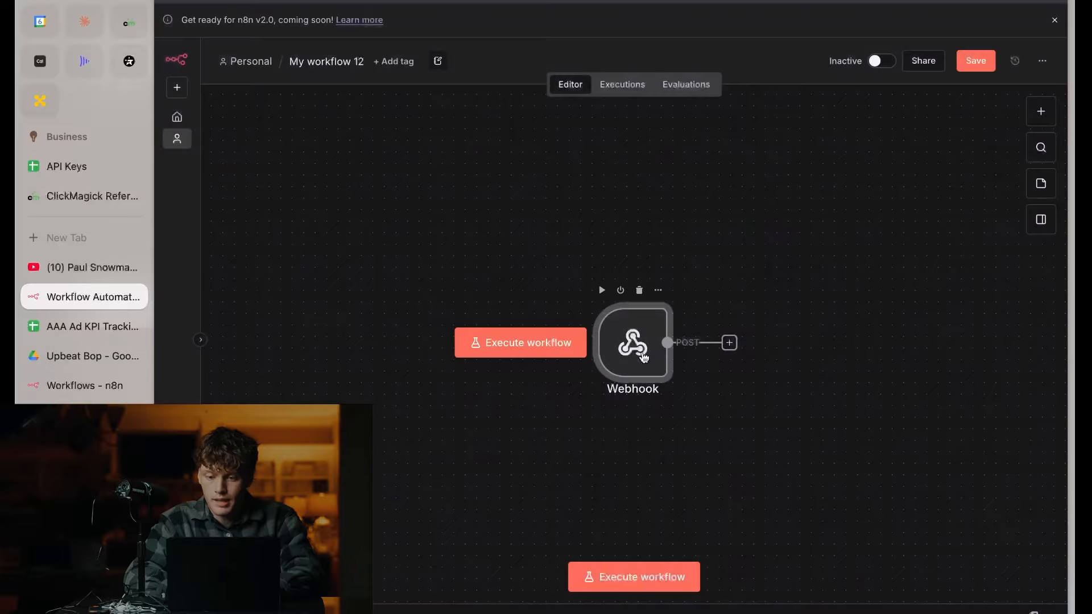
Step: Add a Gmail Send a message node after the repositioned Webhook trigger and set its email type to Text
left_click_drag(631, 341, 390, 307)
left_click(487, 307)
type("gmail")
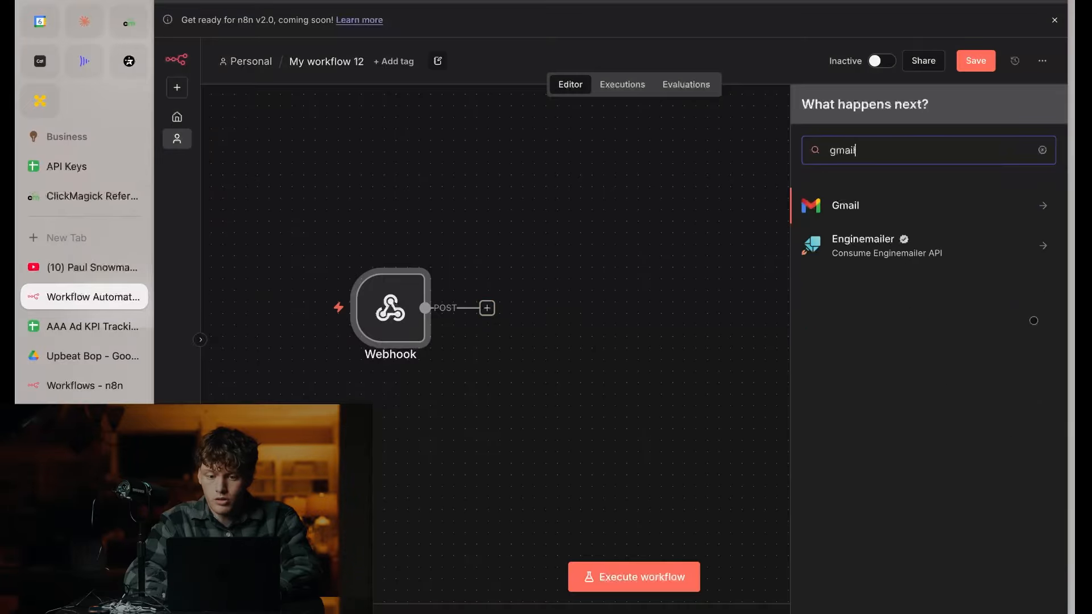
key("Return")
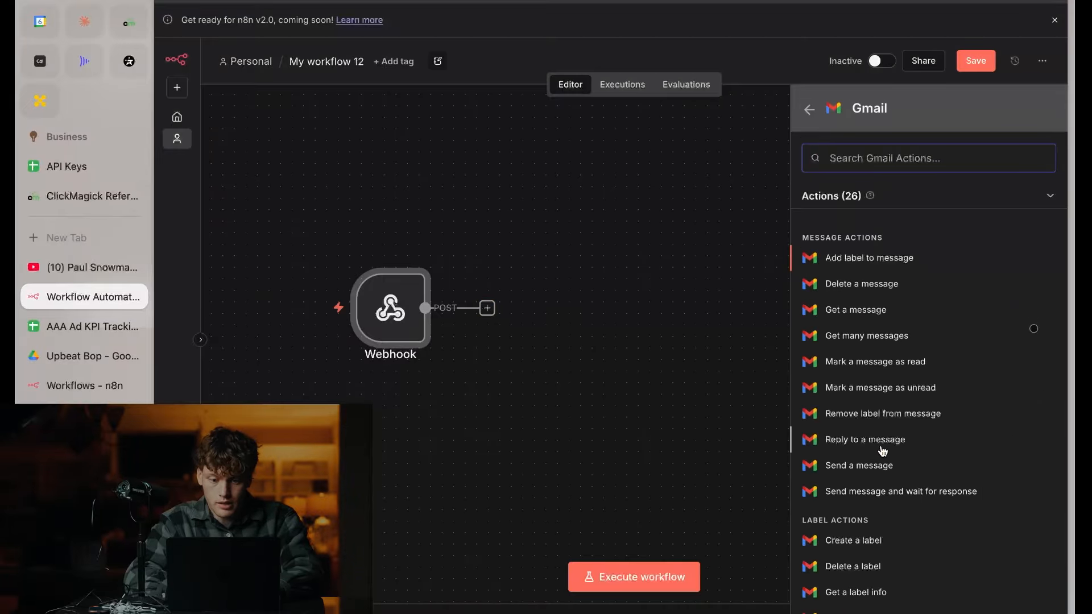
left_click(871, 465)
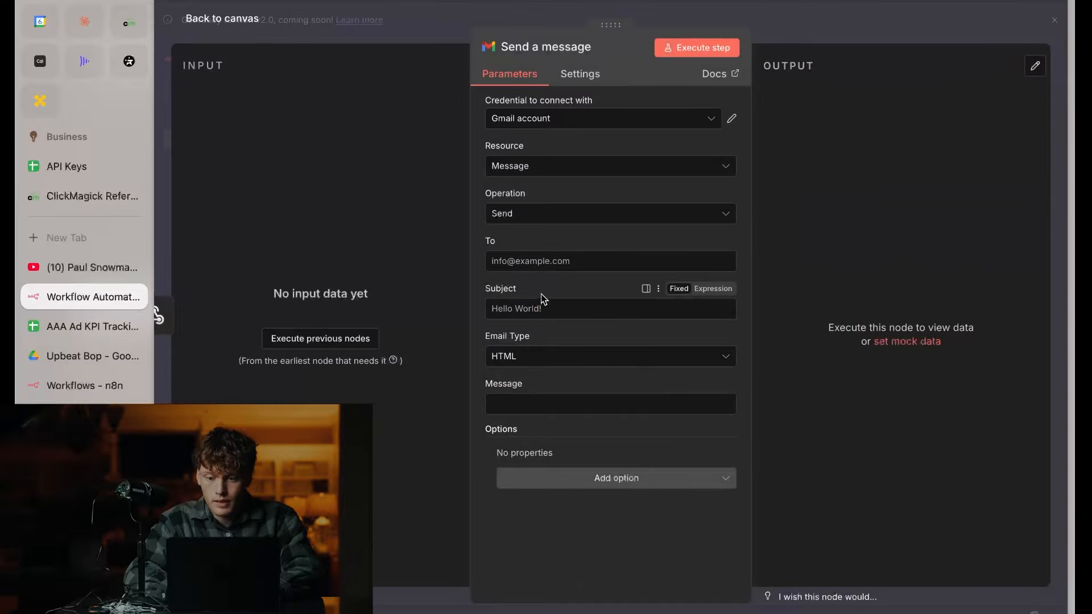
left_click(551, 356)
left_click(550, 397)
left_click(585, 261)
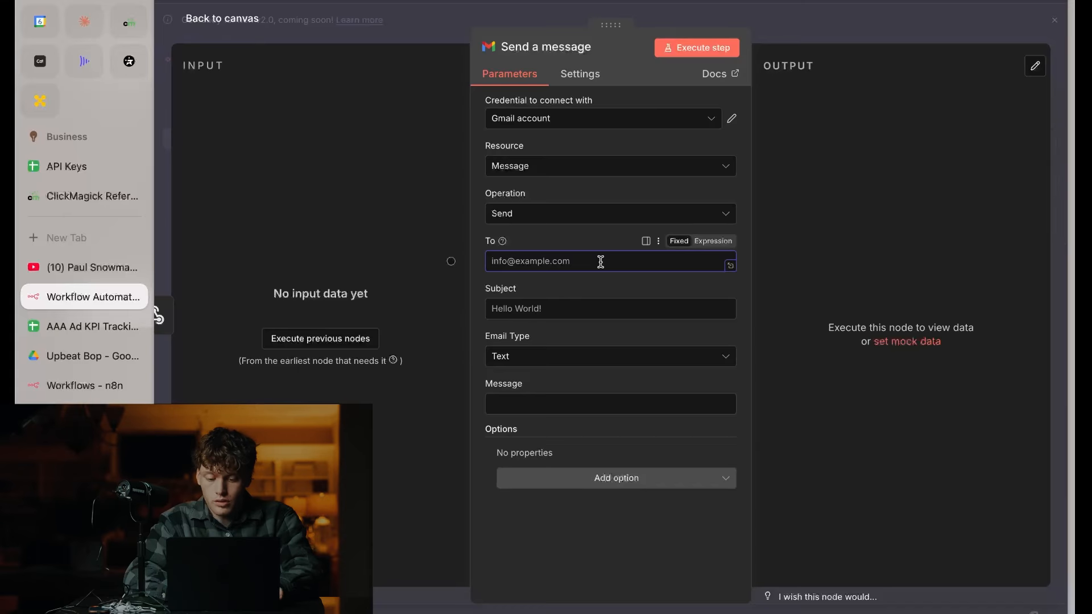
type("{{")
key("BackSpace")
left_click(891, 322)
Step: Send Claude a screenshot of the Gmail node settings and ask what the fields should be for a webhook-based Gmail MCP agent
key("shift+super+3")
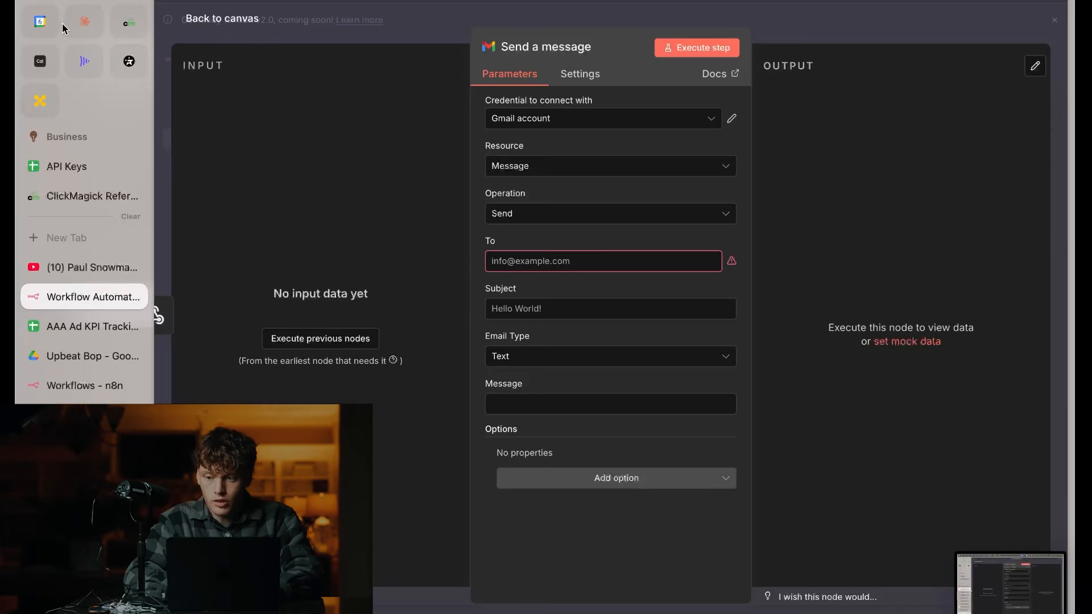
left_click(84, 21)
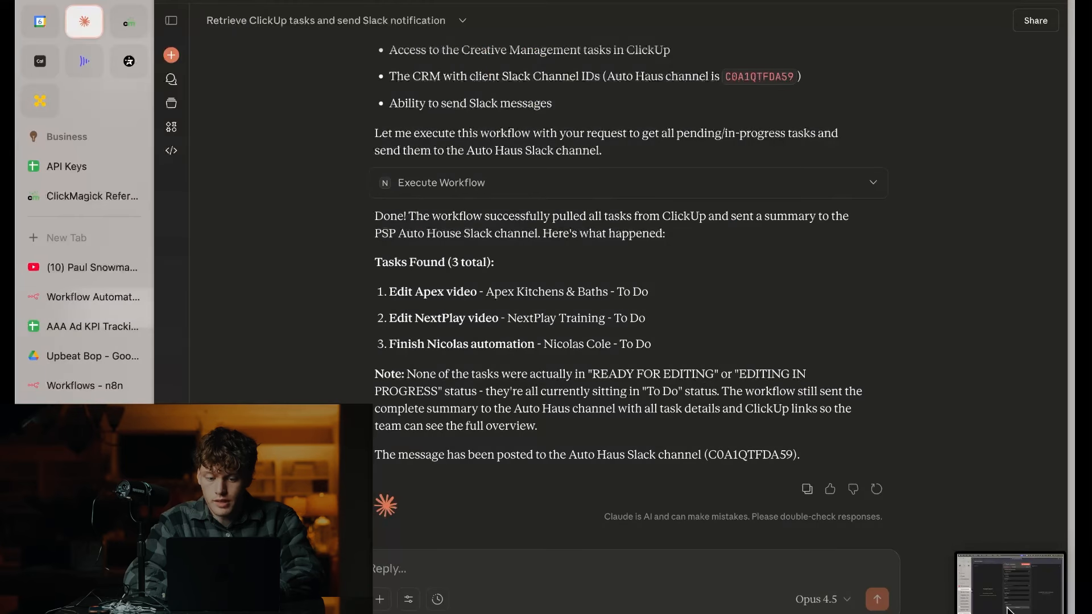
left_click_drag(1024, 591, 736, 585)
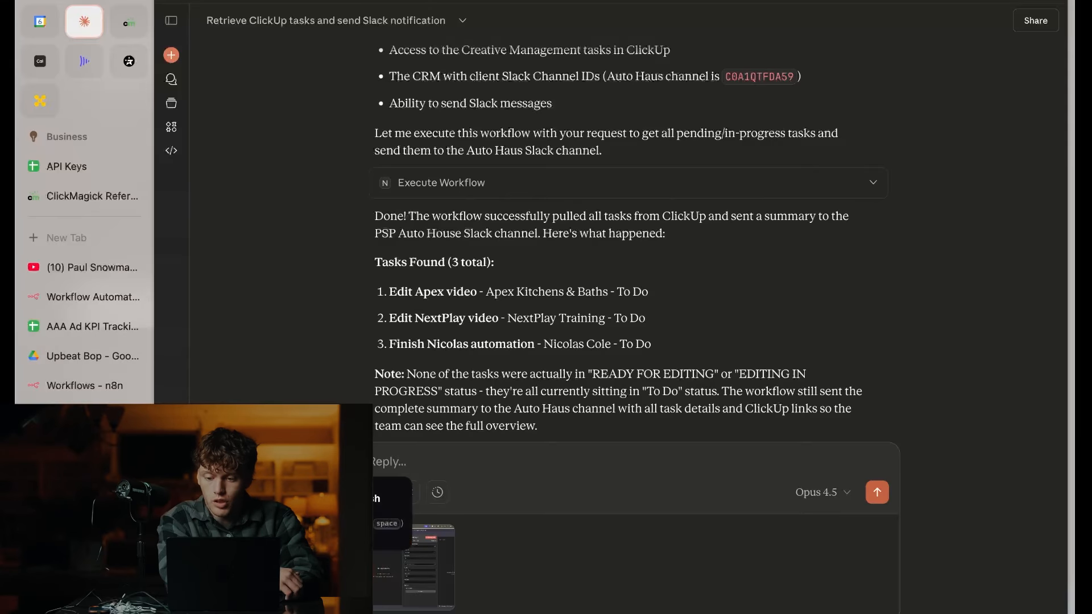
left_click(877, 492)
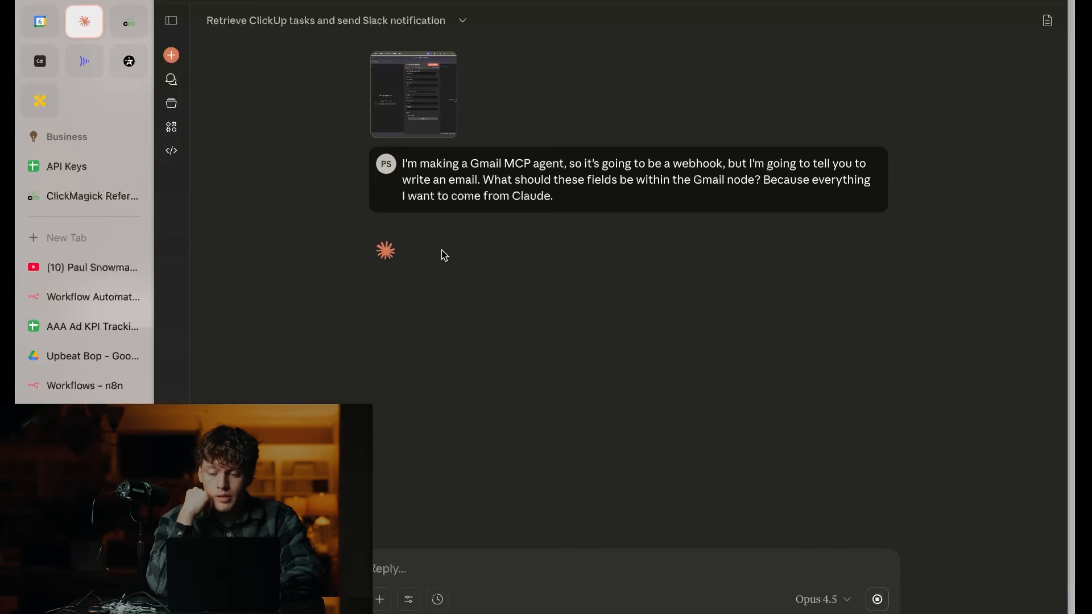
left_click(86, 308)
left_click(532, 265)
left_click(84, 21)
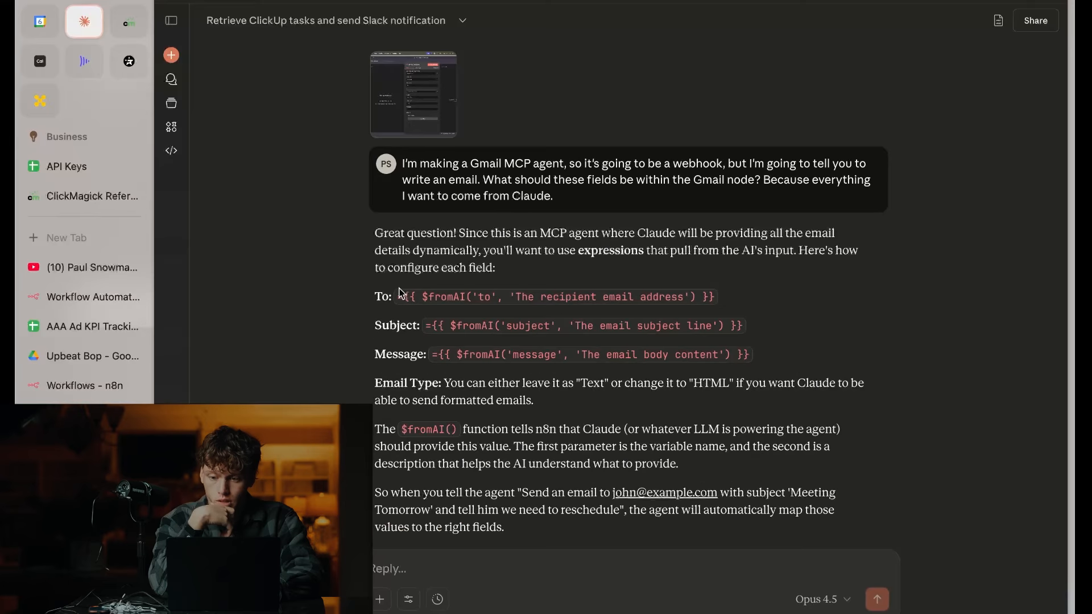
Step: Copy Claude's To expression, ={{ $fromAI('to', 'The recipient email address') }}, into the Gmail node's To field
left_click_drag(402, 297, 738, 308)
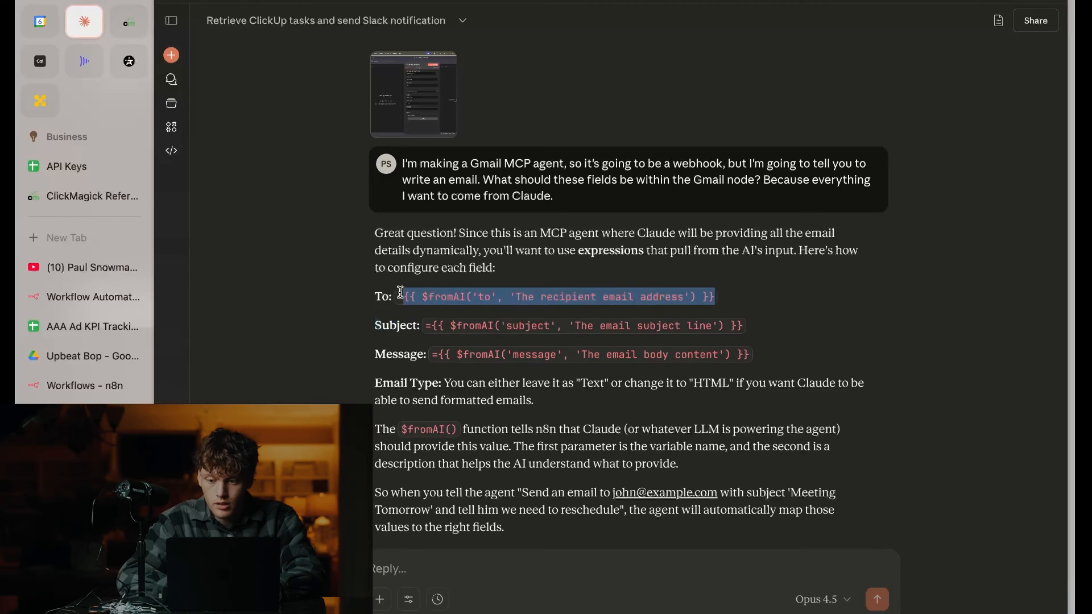
left_click_drag(396, 297, 718, 298)
left_click(87, 300)
type("=")
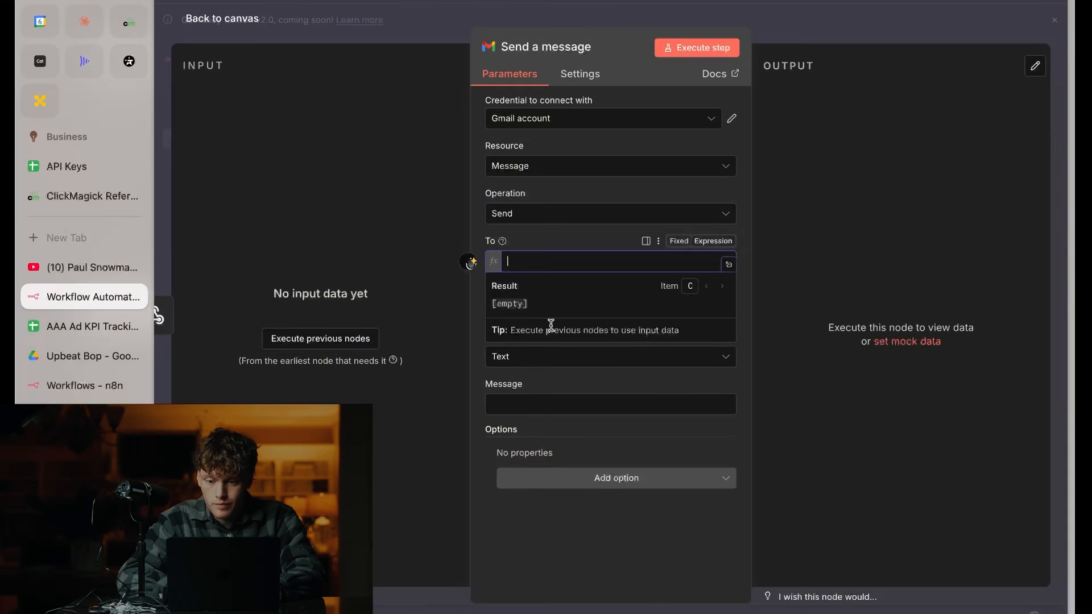
type("={{ $fromAI('to', 'The recipient email address') }}")
left_click(616, 230)
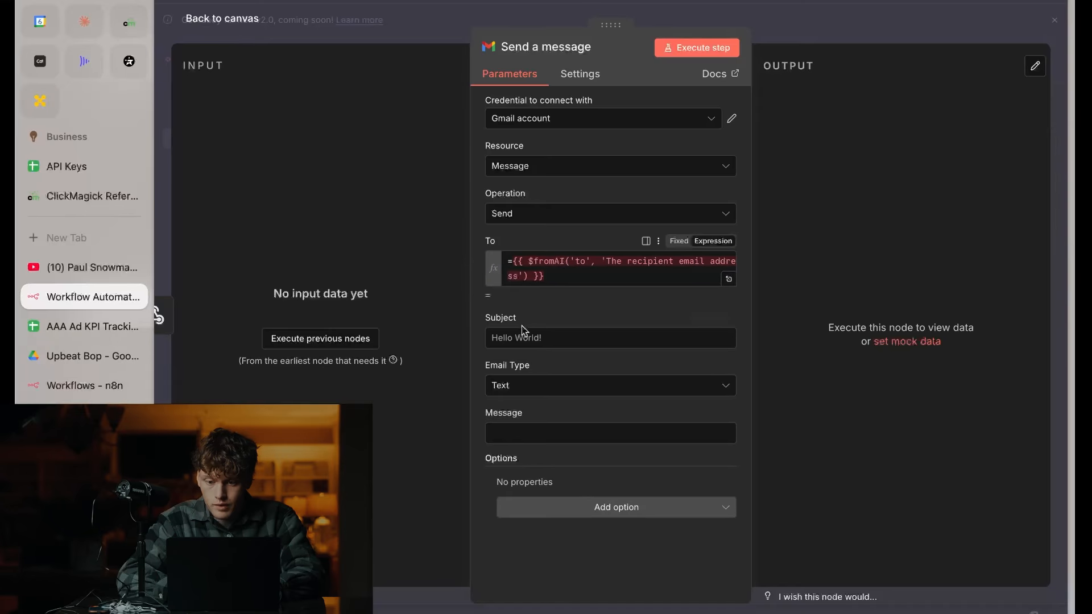
Step: Copy Claude's Subject expression, ={{ $fromAI('subject', 'The email subject line') }}, into the Gmail node's Subject field
left_click(84, 21)
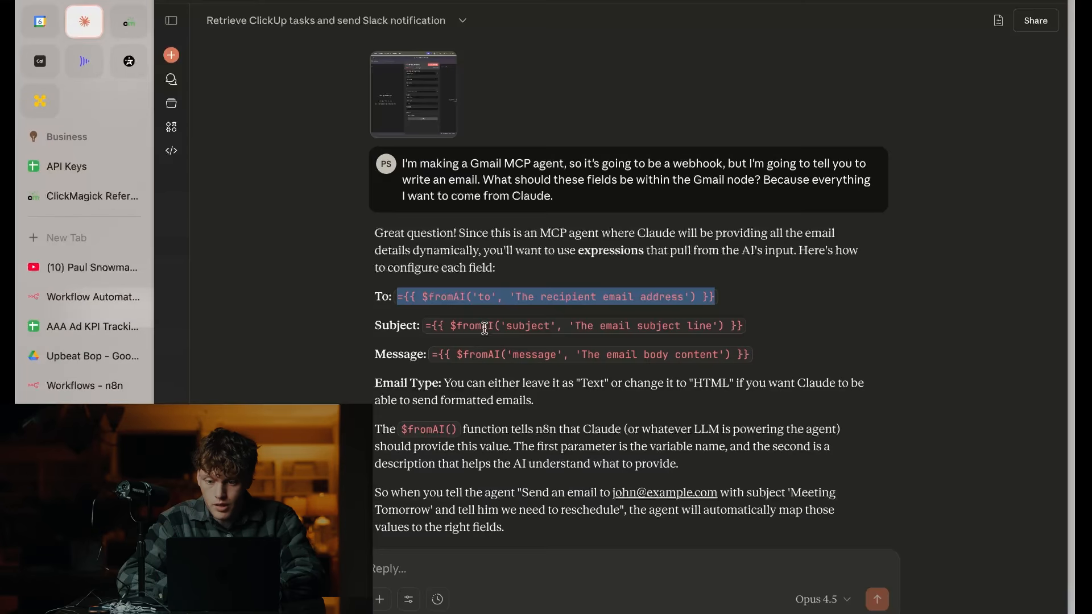
left_click_drag(428, 324, 745, 324)
key("ctrl+c")
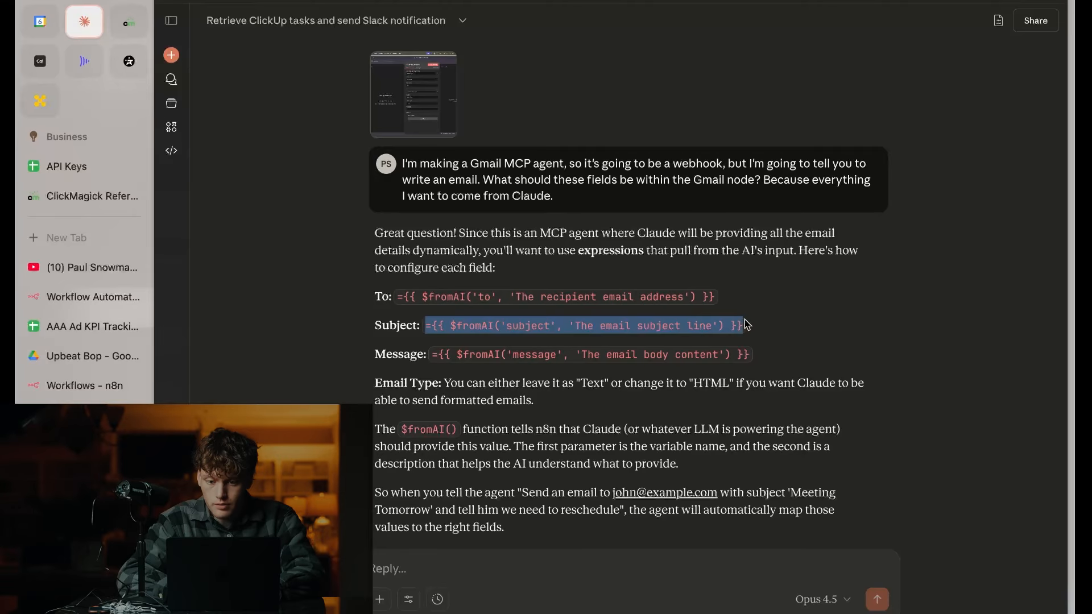
left_click(91, 296)
left_click(569, 339)
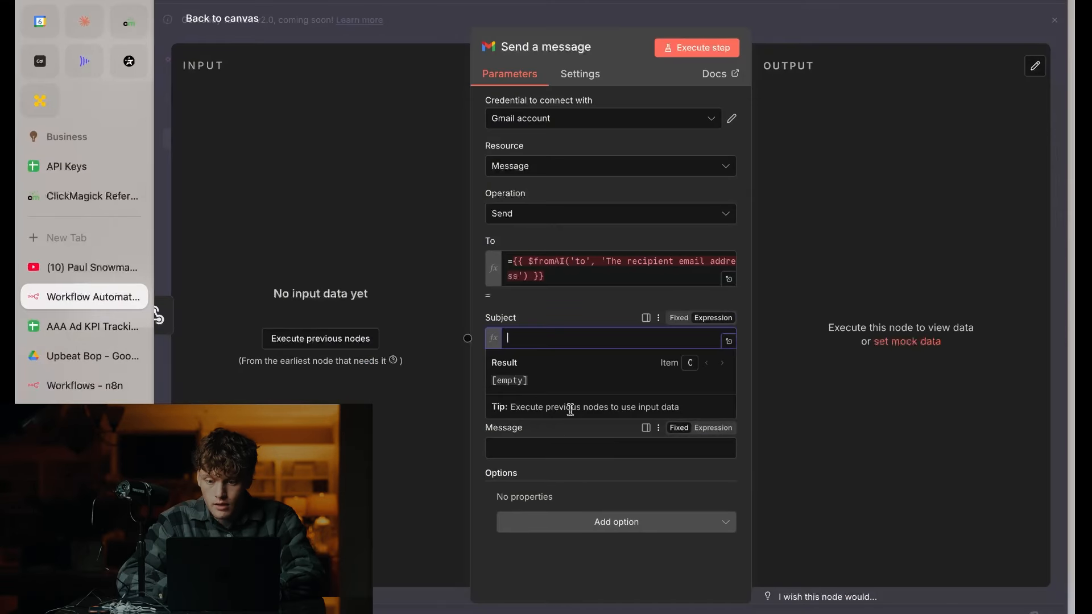
key("ctrl+v")
Step: Copy Claude's Message expression, ={{ $fromAI('message', 'The email body content') }}, into the Gmail node's Message field and save the workflow
left_click(554, 458)
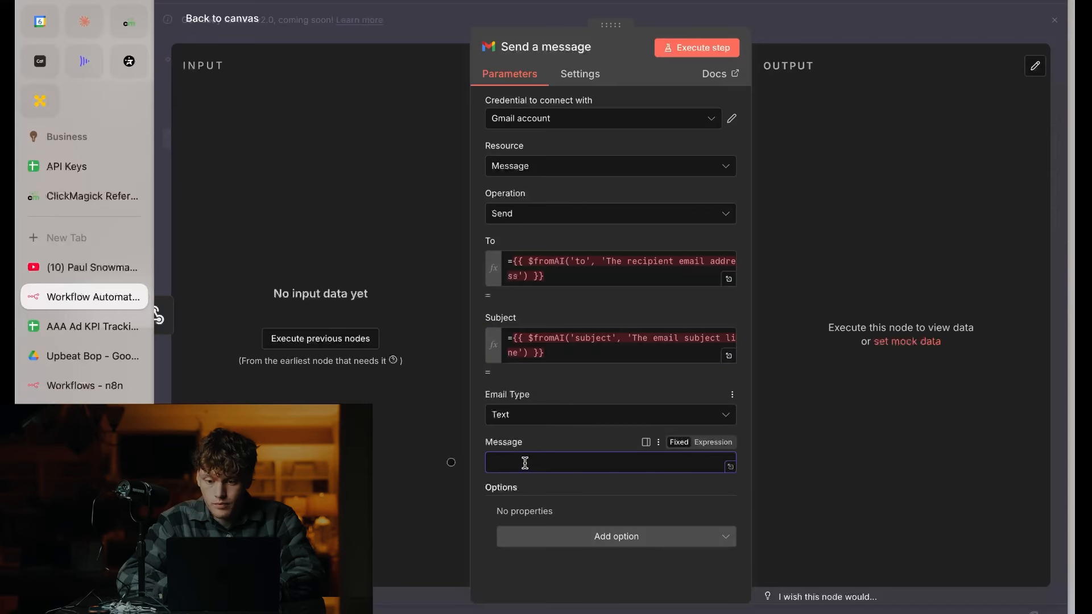
left_click(83, 22)
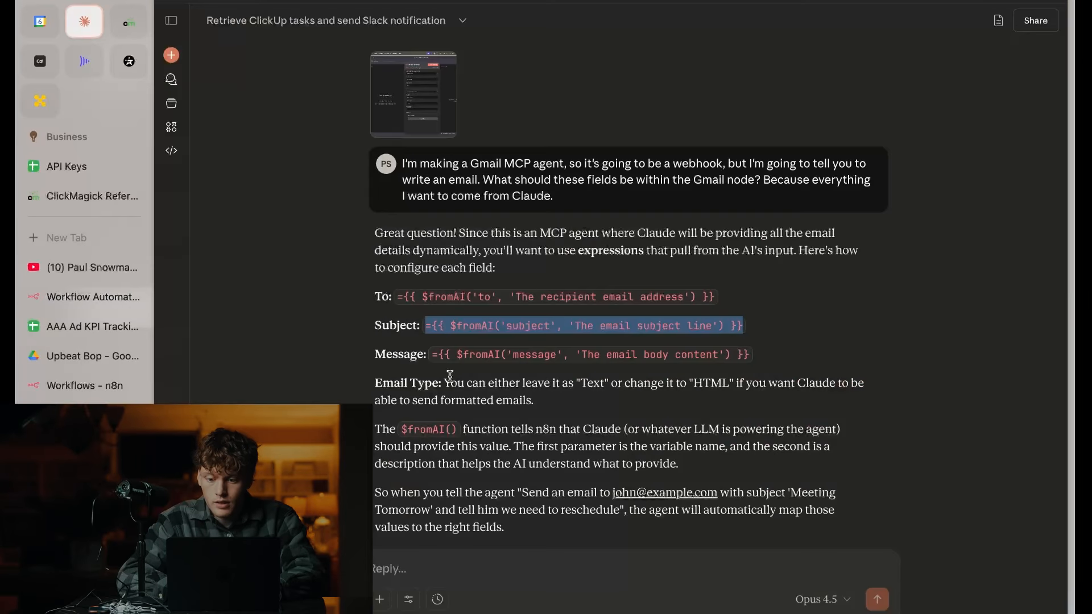
left_click_drag(430, 355, 768, 367)
key("ctrl+c")
left_click(110, 298)
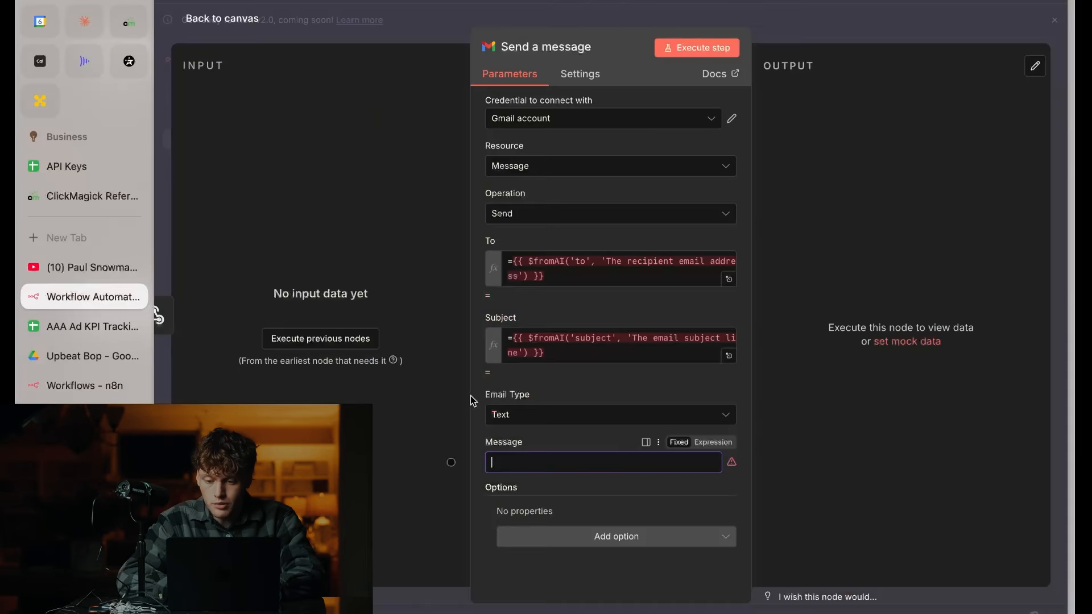
key("ctrl+v")
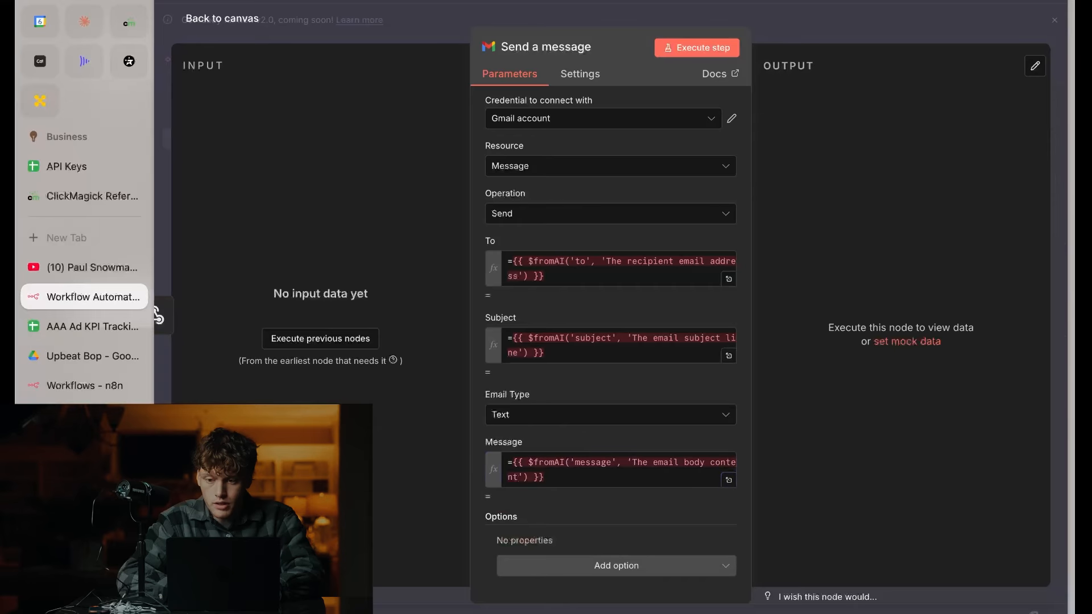
left_click(231, 19)
left_click(976, 60)
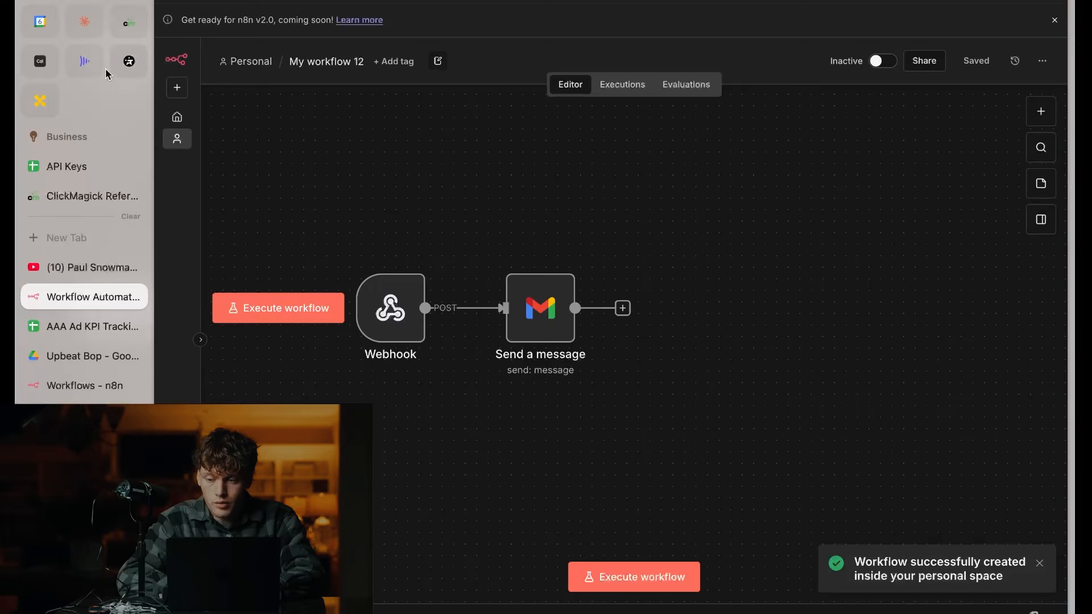
Step: Review Claude's reply to the test email request and open Gmail's Sent mail in a new tab
left_click(85, 22)
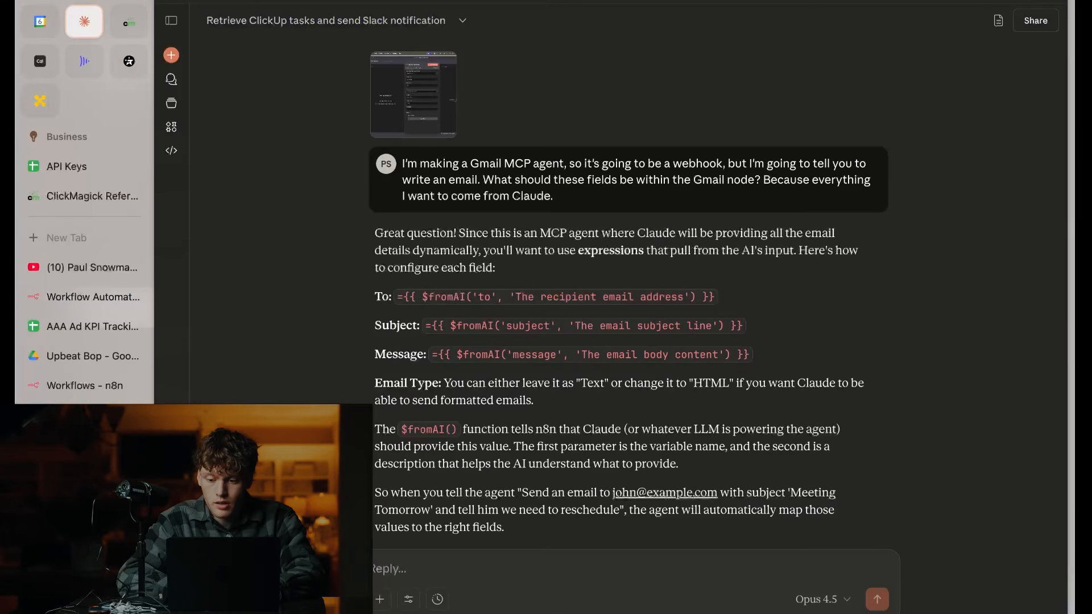
scroll(672, 336, "down", 2)
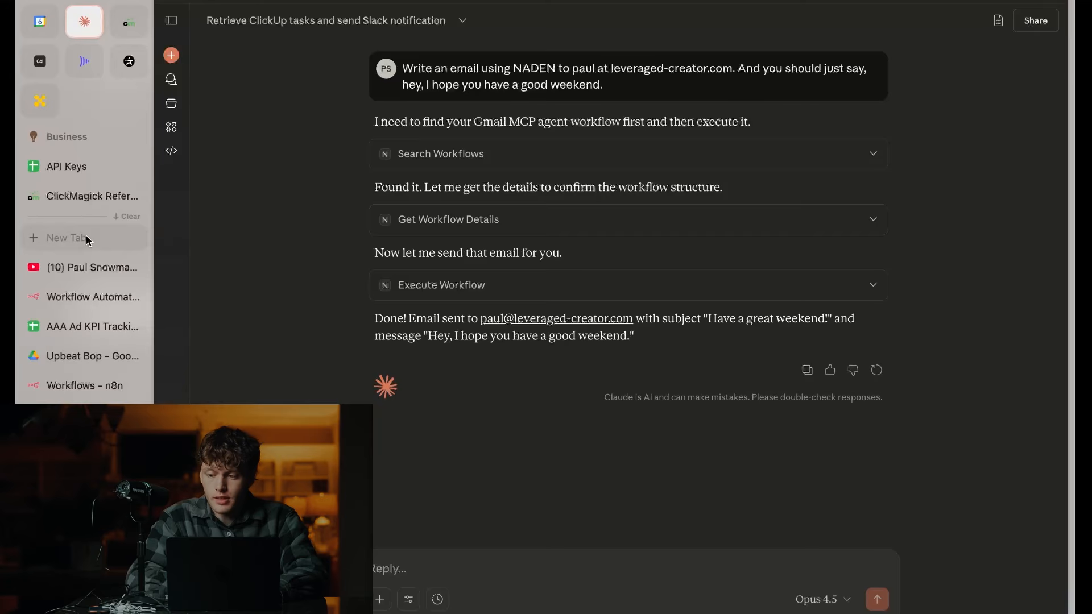
left_click(87, 236)
type("g")
key("Return")
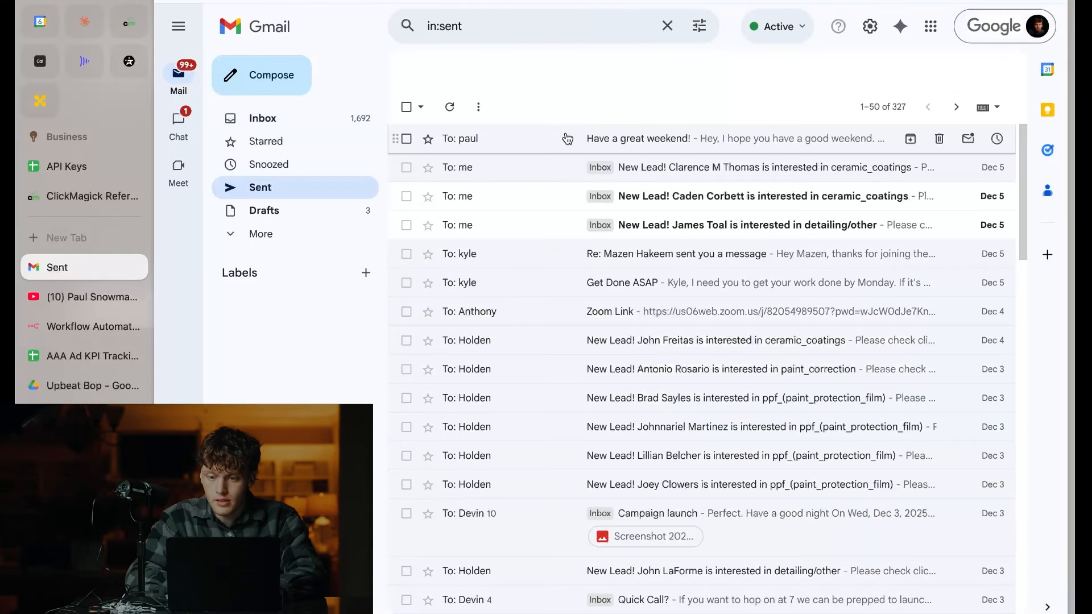
Step: Open the sent "Have a great weekend!" email and examine its recipient details and message body
left_click(575, 130)
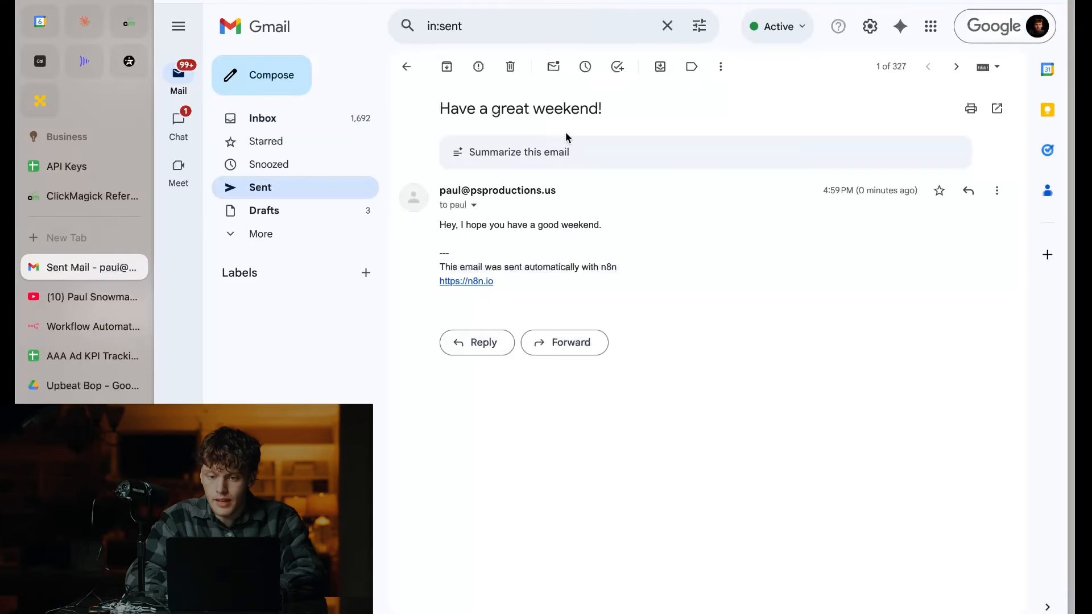
left_click(474, 206)
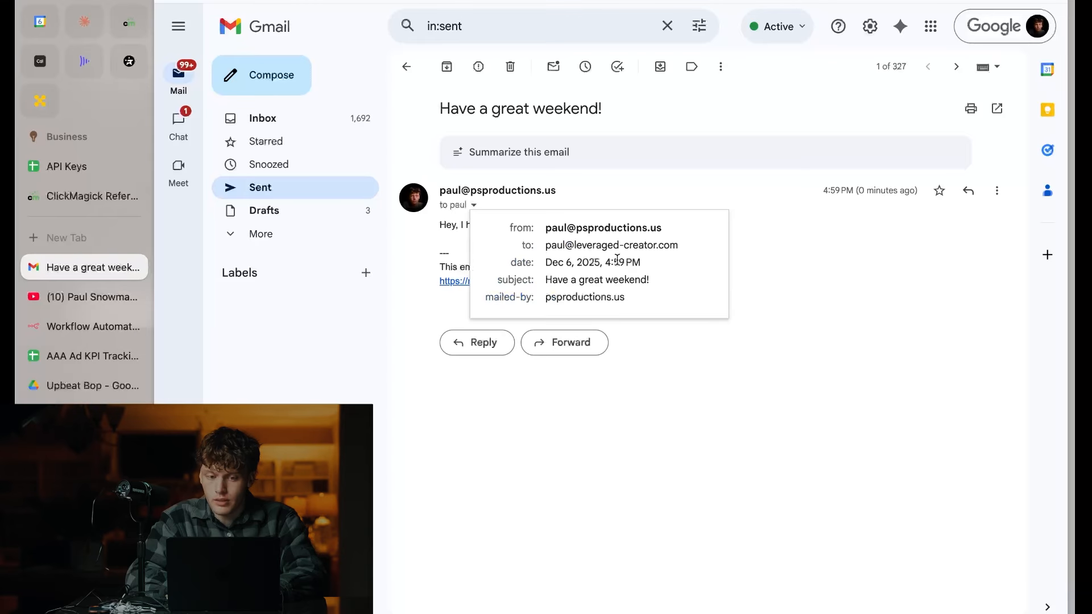
left_click(764, 271)
left_click_drag(421, 223, 660, 224)
left_click(660, 224)
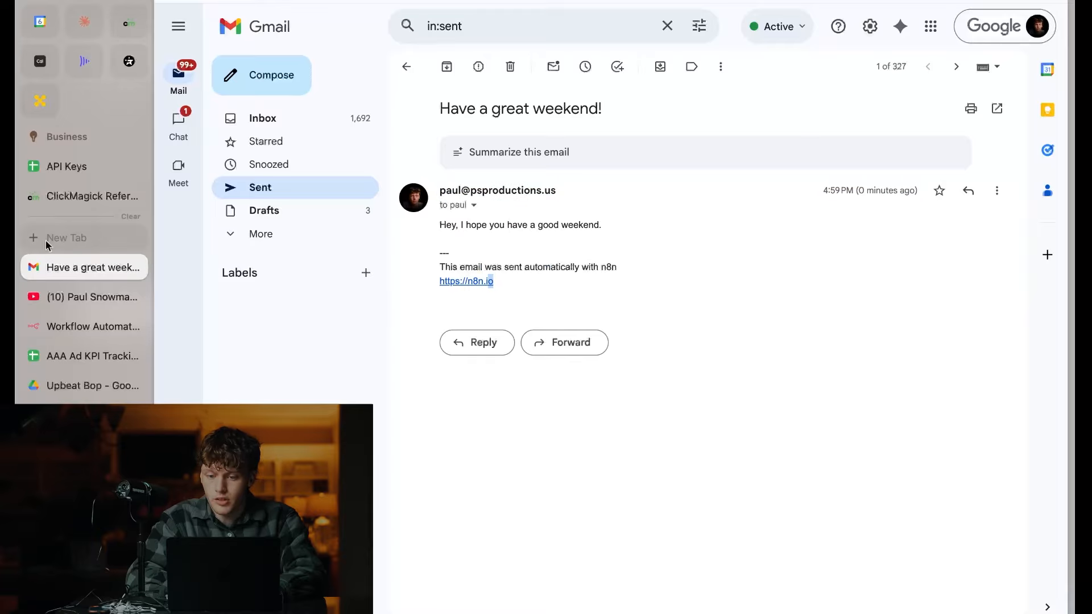
Step: Add the Append n8n Attribution option to the workflow's Gmail node, turn it off, and save the workflow
left_click(85, 326)
double_click(540, 306)
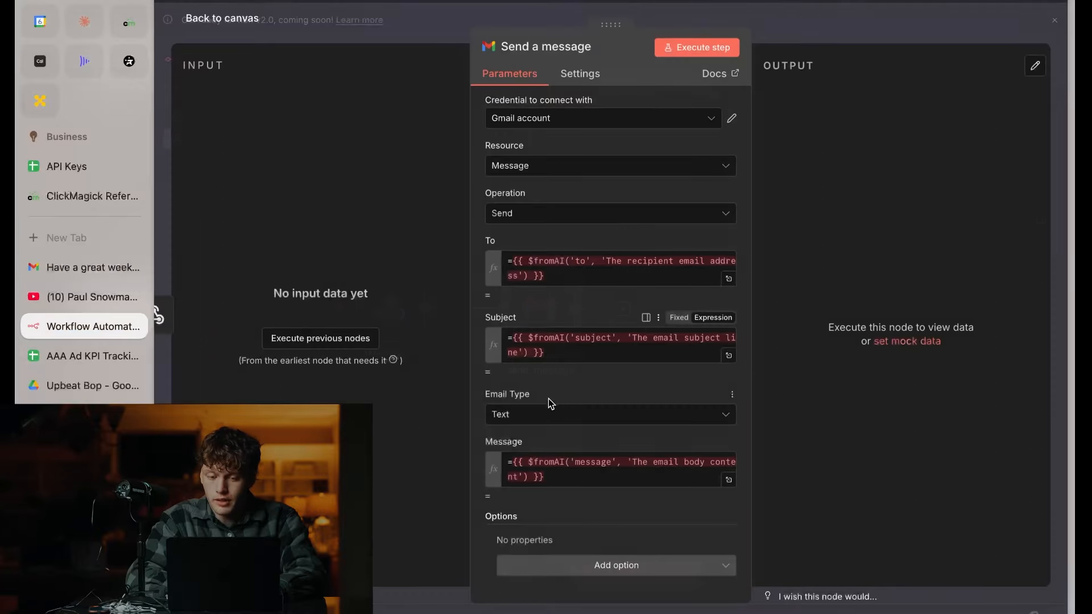
left_click(517, 571)
left_click(579, 384)
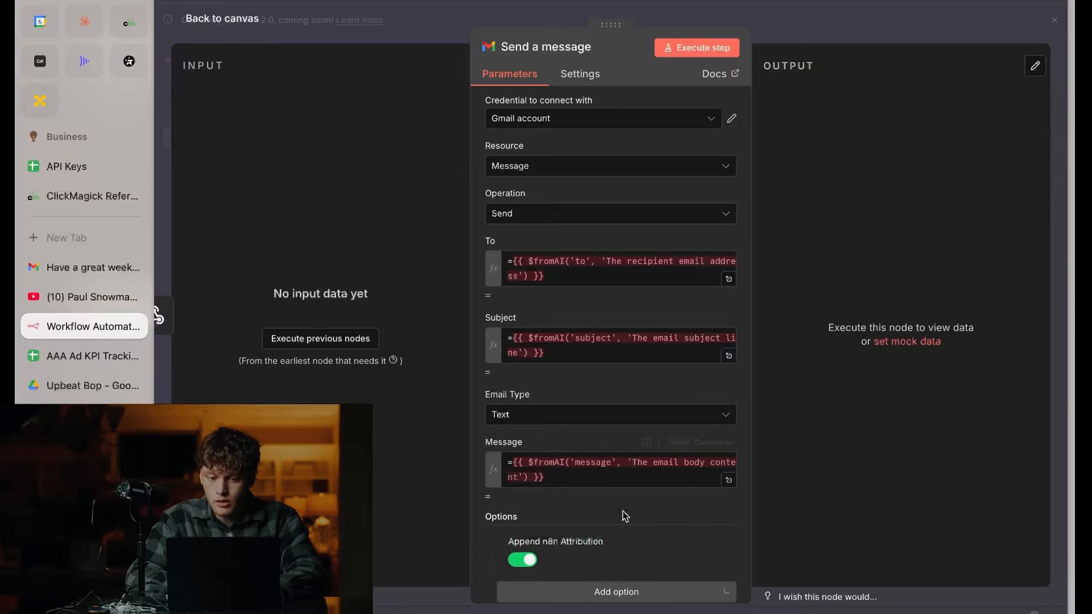
left_click(522, 559)
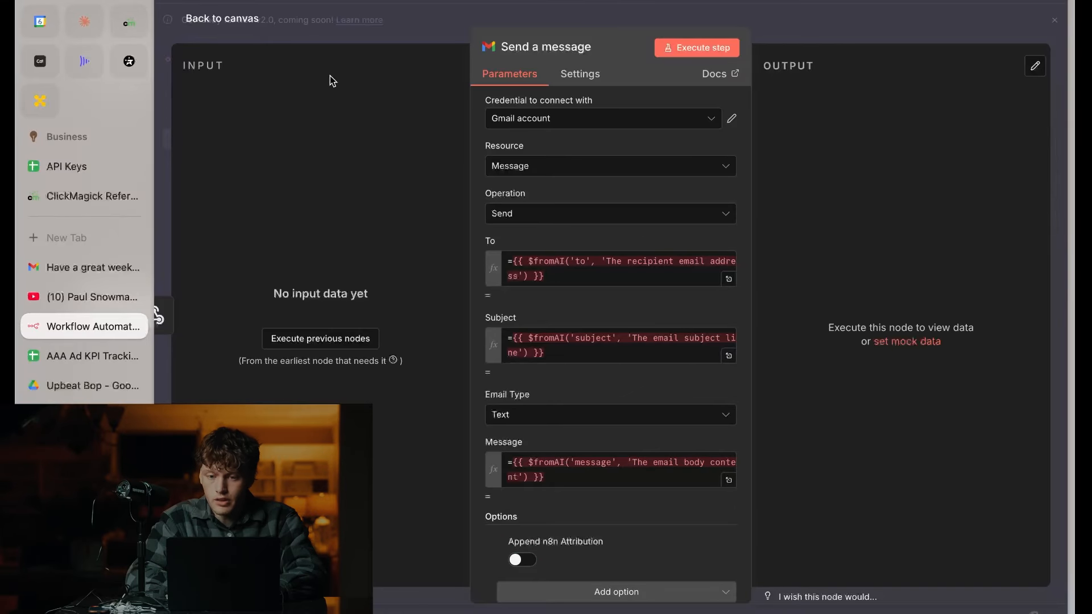
left_click(241, 17)
left_click(976, 60)
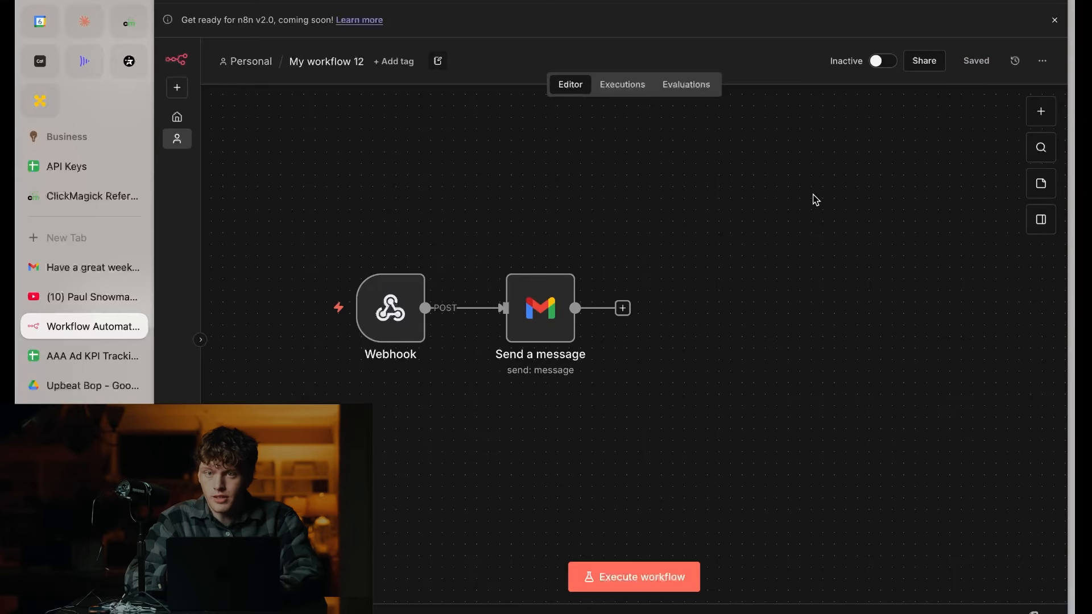
Step: Recheck the sent test email in Gmail and return to the Sent mail list
left_click(35, 267)
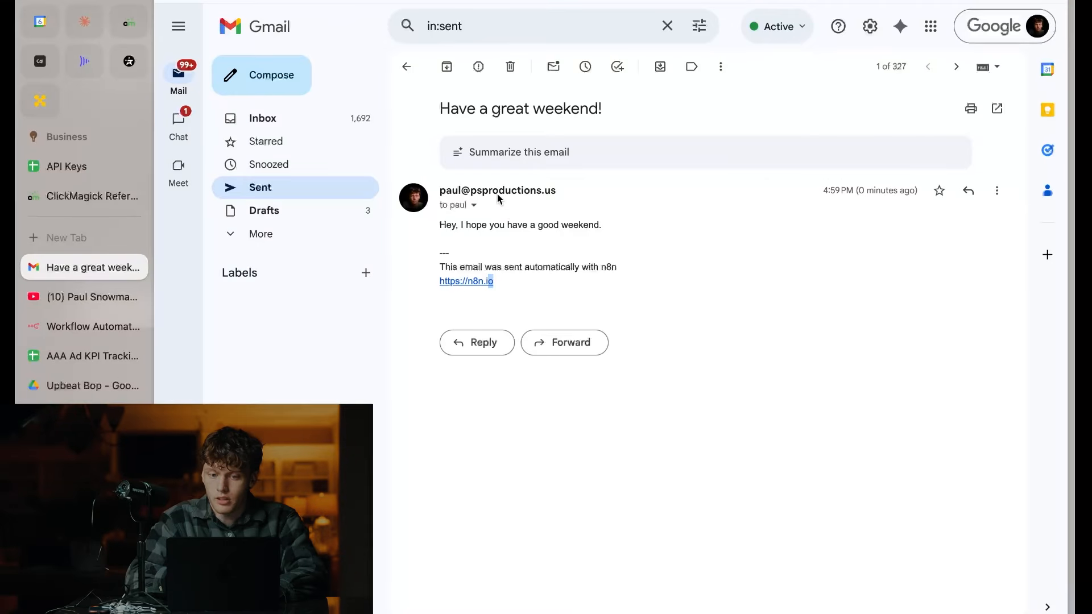
key("u")
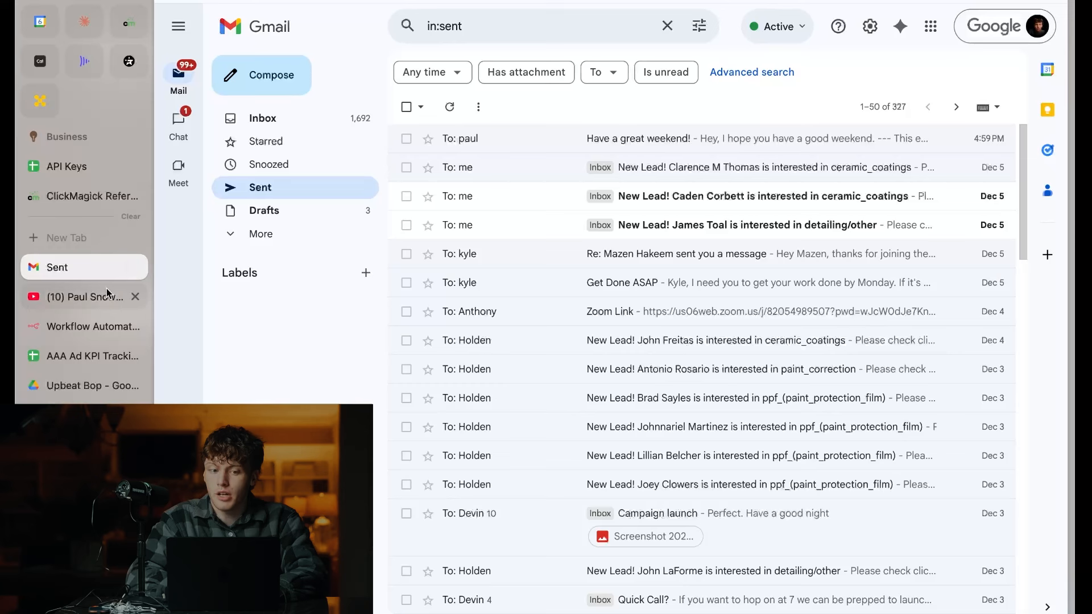
Step: Move the Send a message node farther from the Webhook node in the n8n workflow and save it
left_click(81, 327)
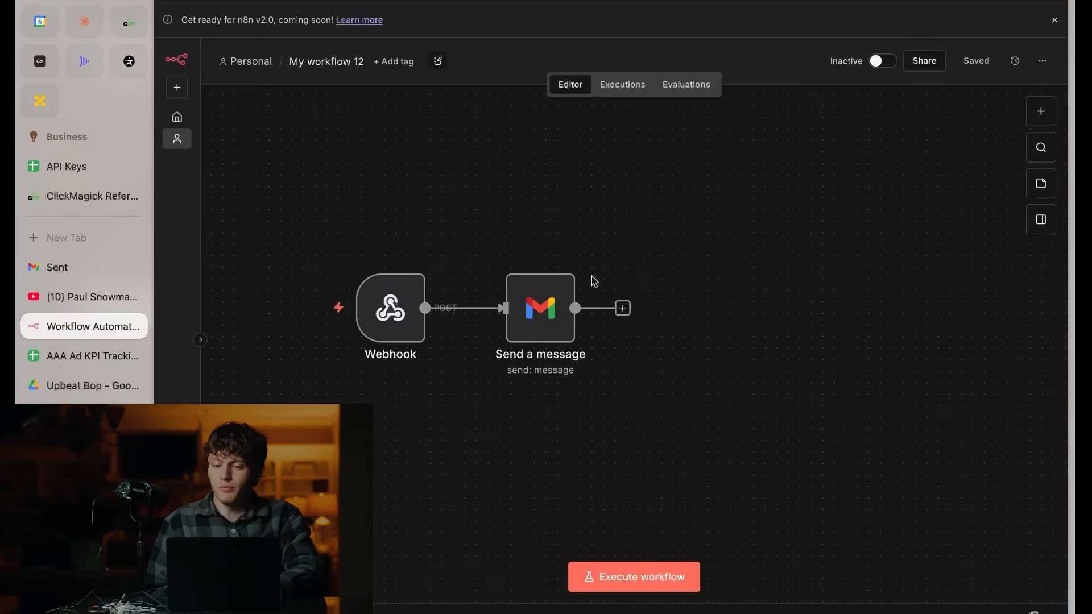
left_click_drag(541, 297, 588, 297)
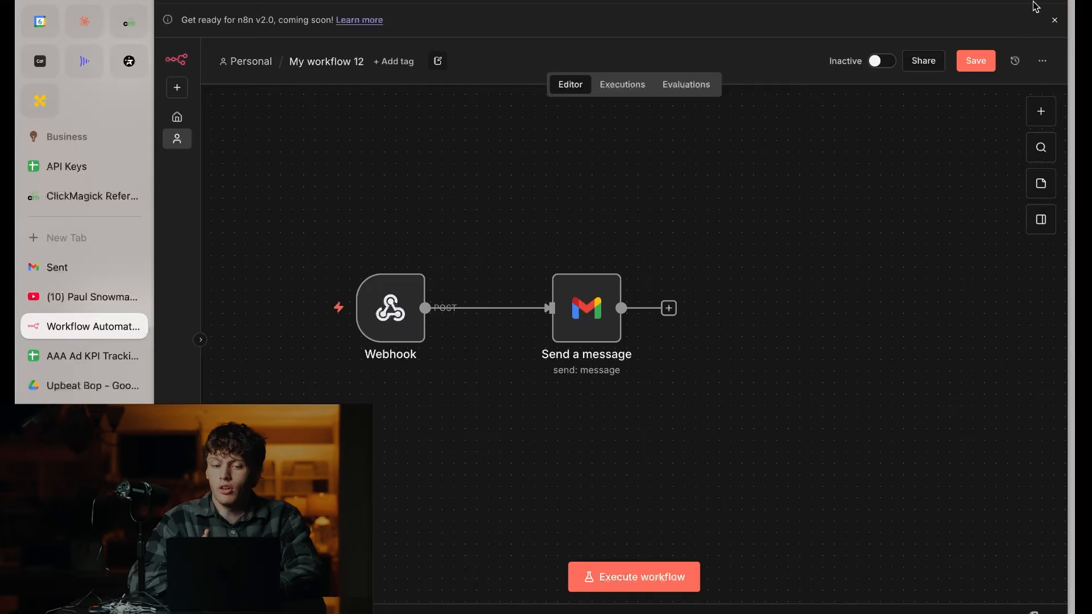
left_click(989, 61)
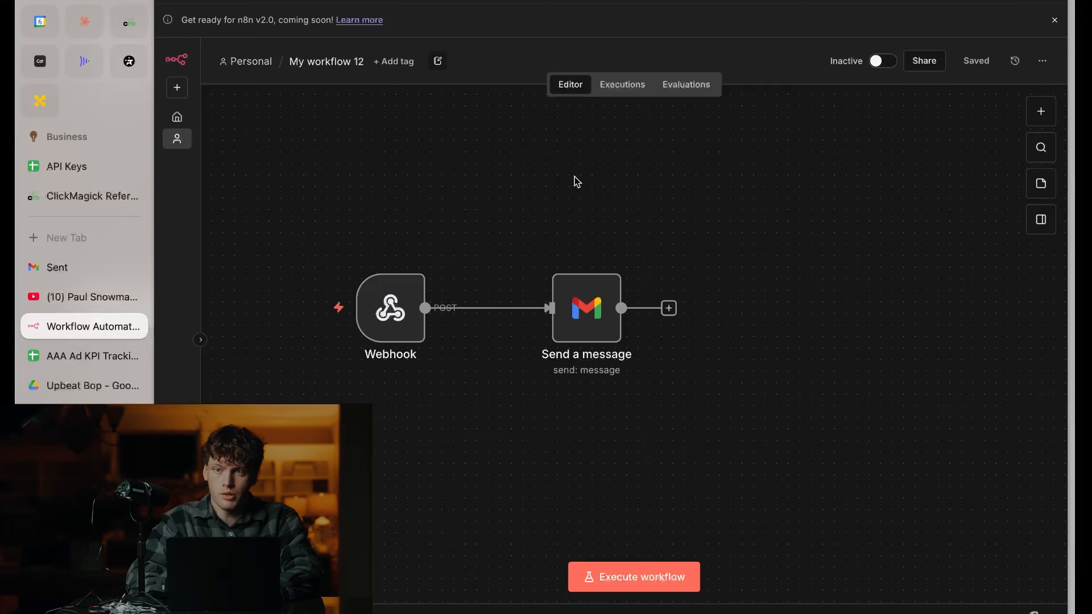
Step: Open the Slack Executive Assistant v2 workflow from the Personal workflows list
left_click(251, 63)
scroll(389, 414, "down", 1)
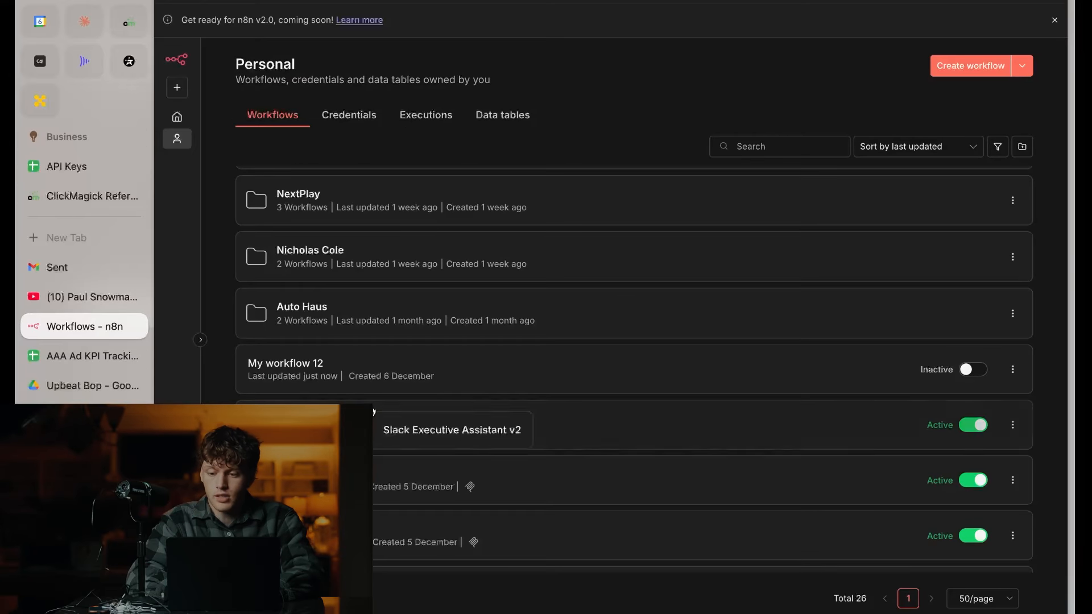
left_click(375, 420)
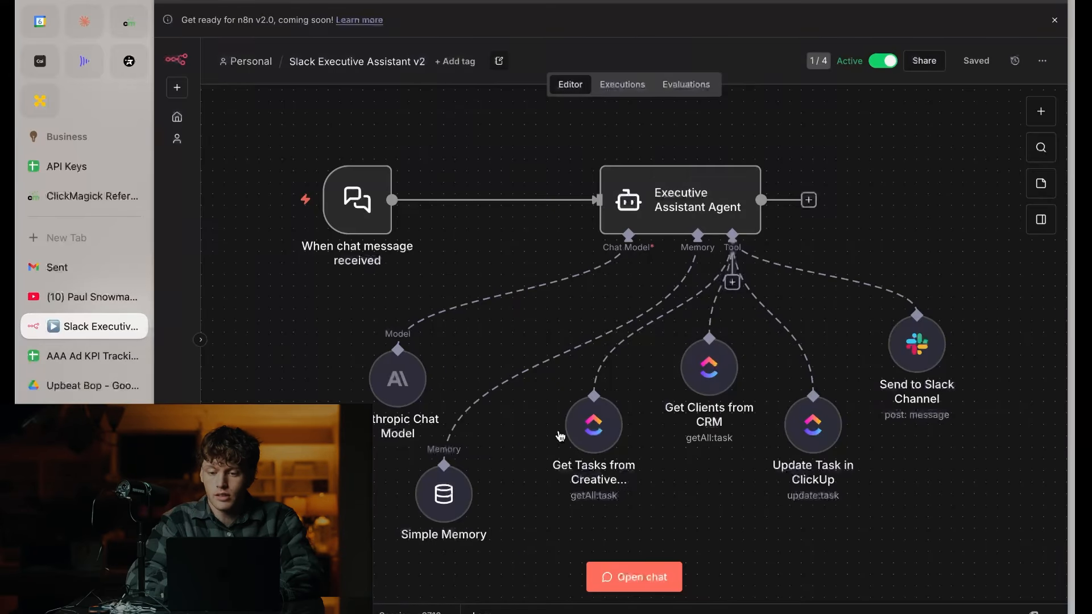